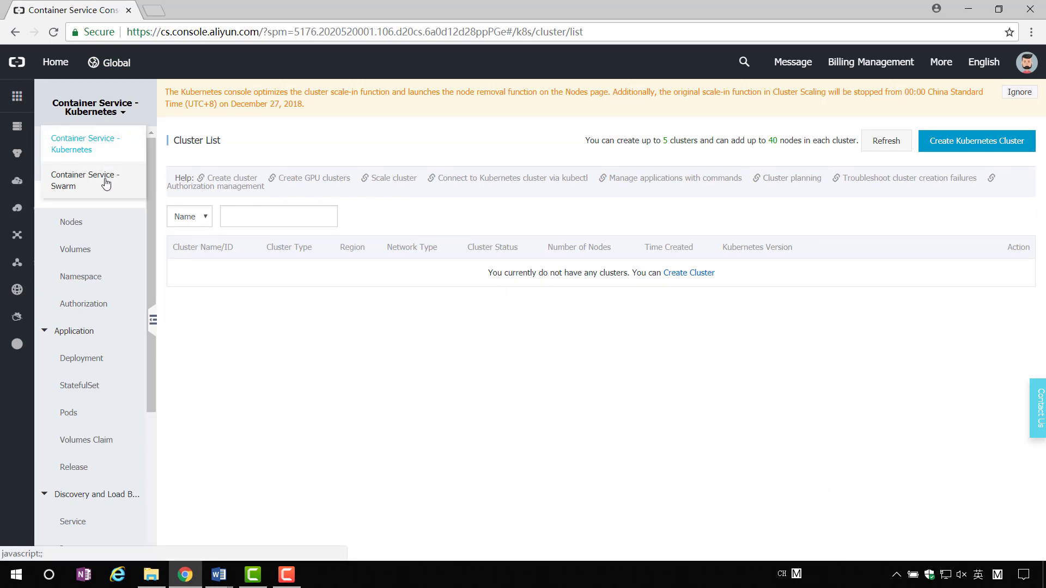
Switch to Container Service - Swarm and start a new cluster named Swarm-Demo.
left_click(106, 184)
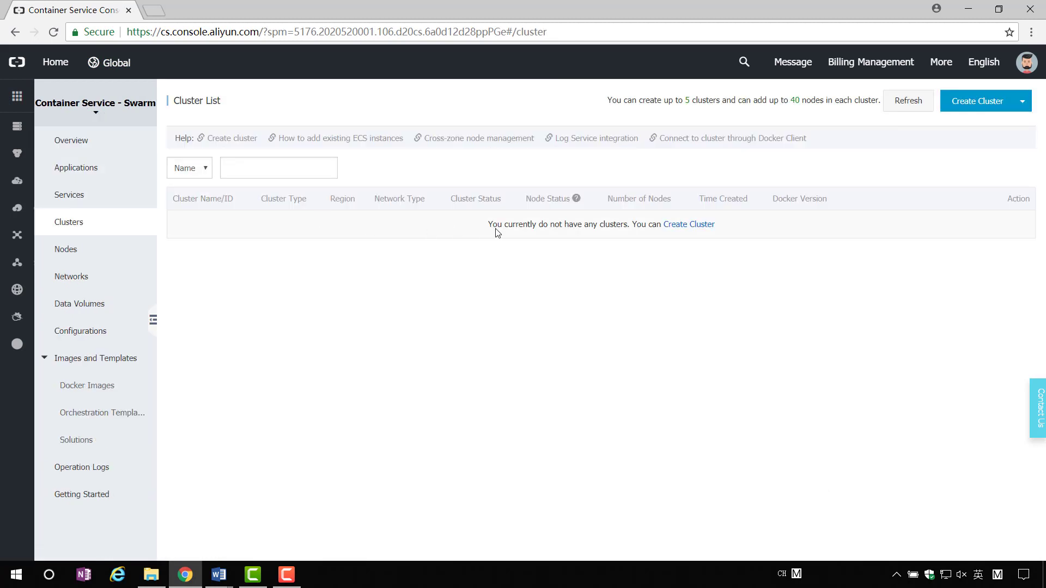
left_click(991, 105)
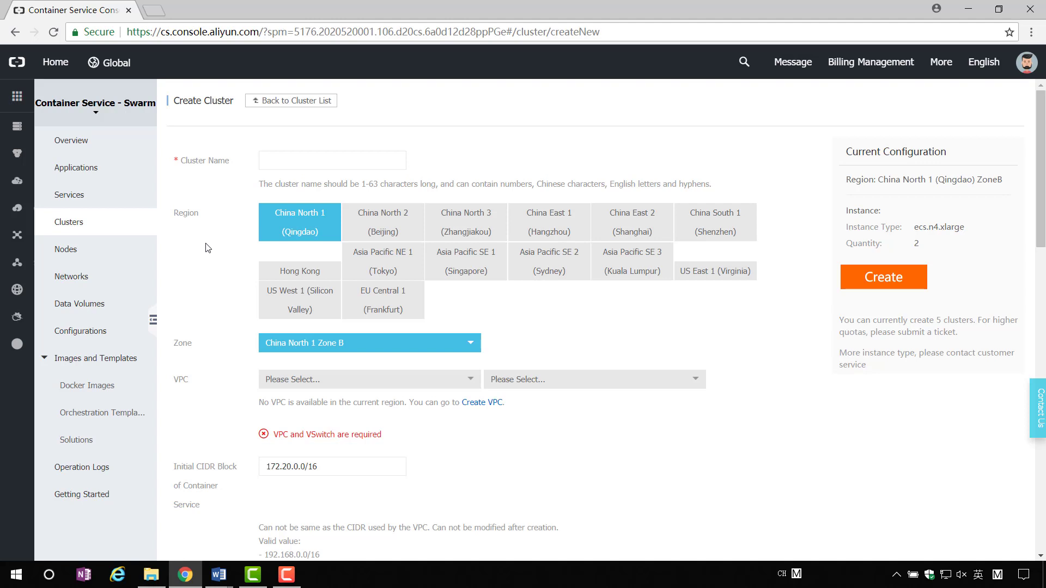
left_click(320, 162)
type("Swarm-Demo")
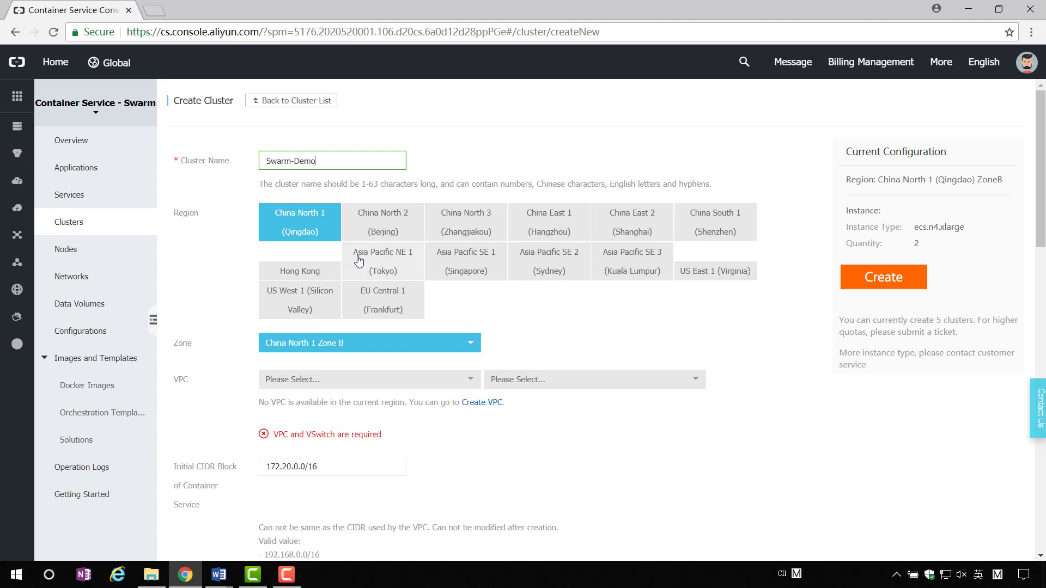
Choose region US West 1 (Silicon Valley) and zone US West 1 Zone A.
left_click(322, 305)
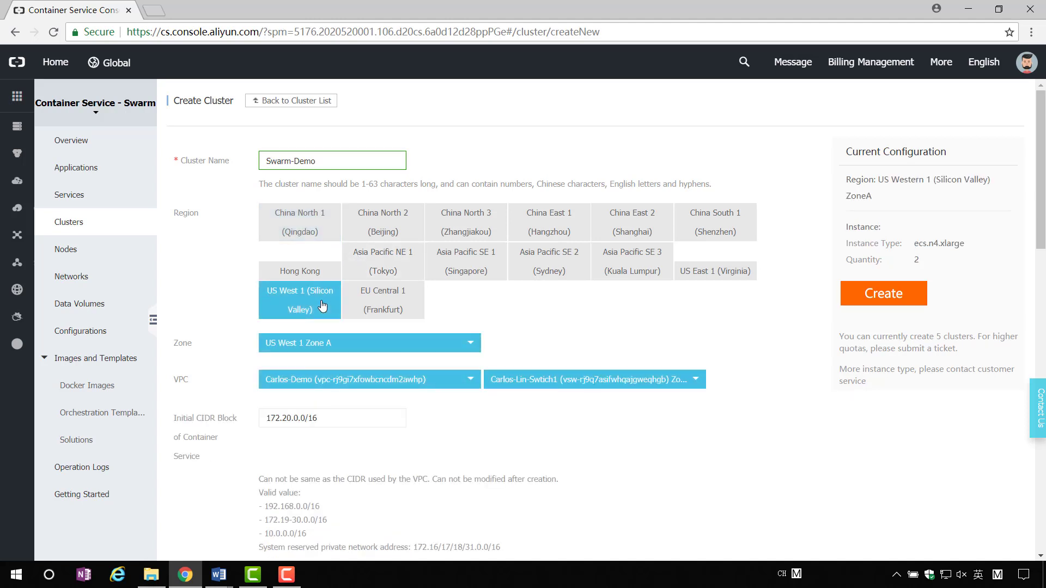
left_click(467, 347)
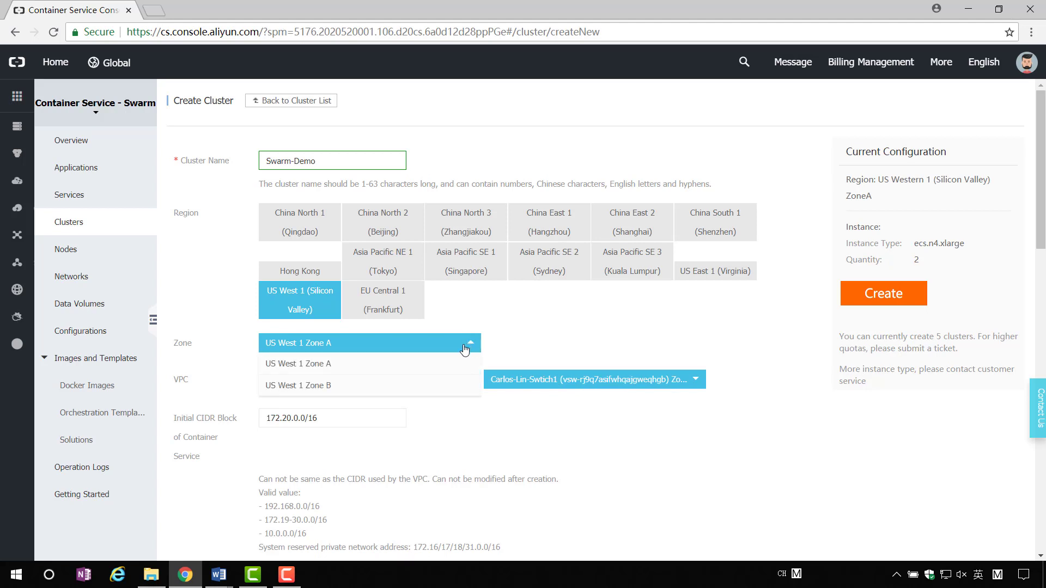
left_click(399, 371)
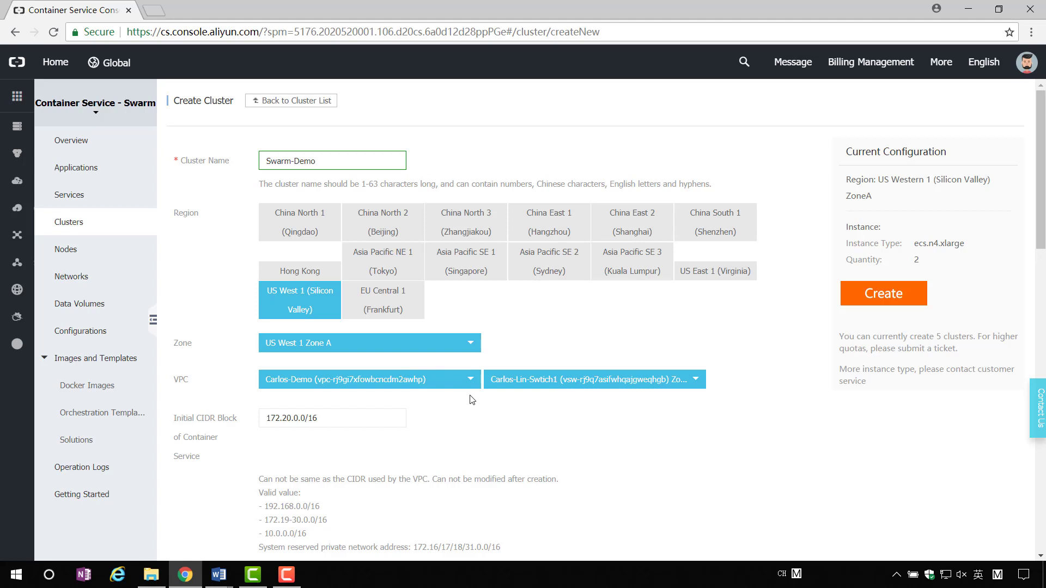
left_click(471, 345)
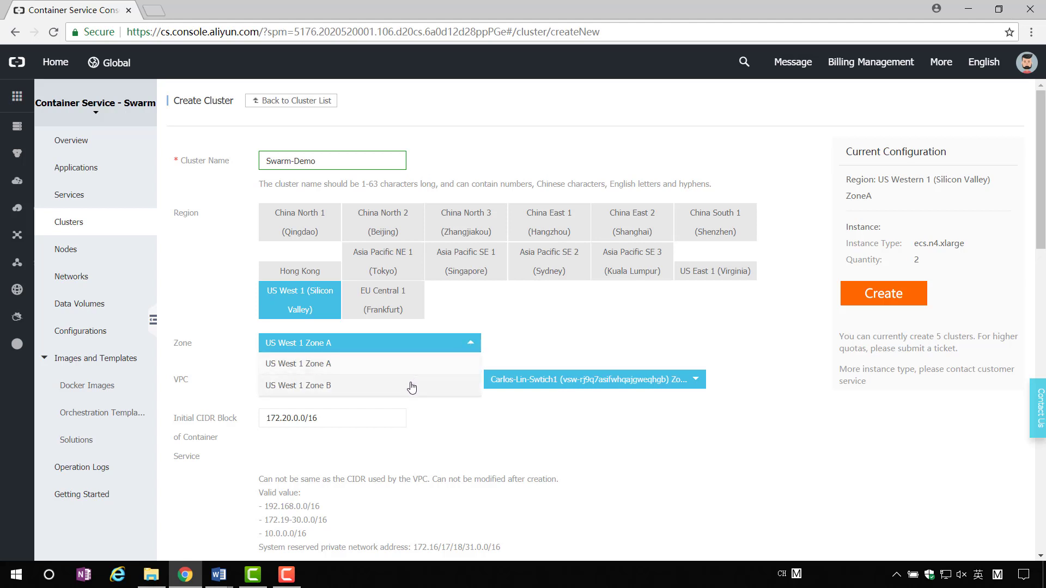
left_click(412, 386)
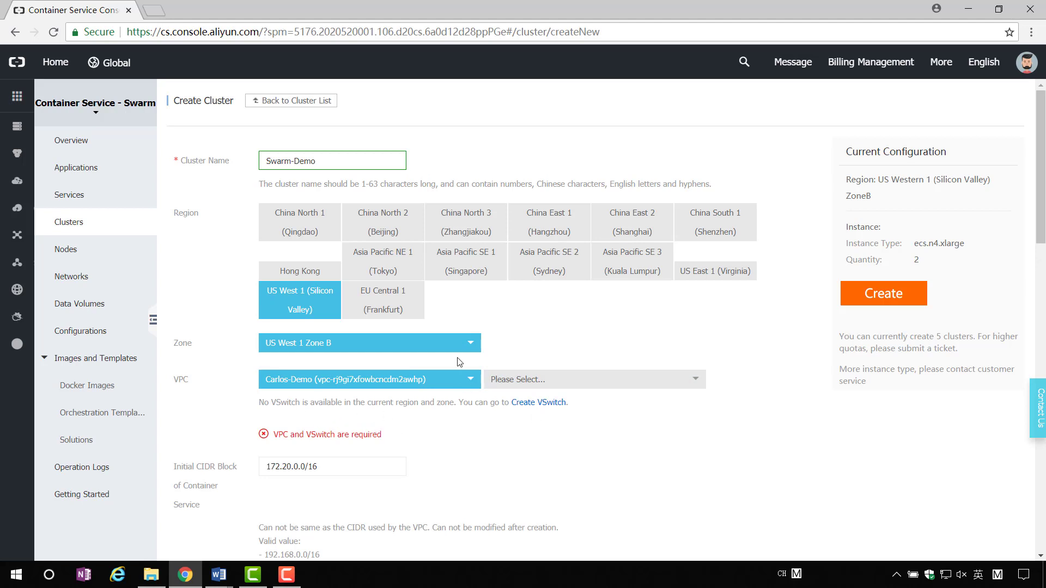
left_click(449, 345)
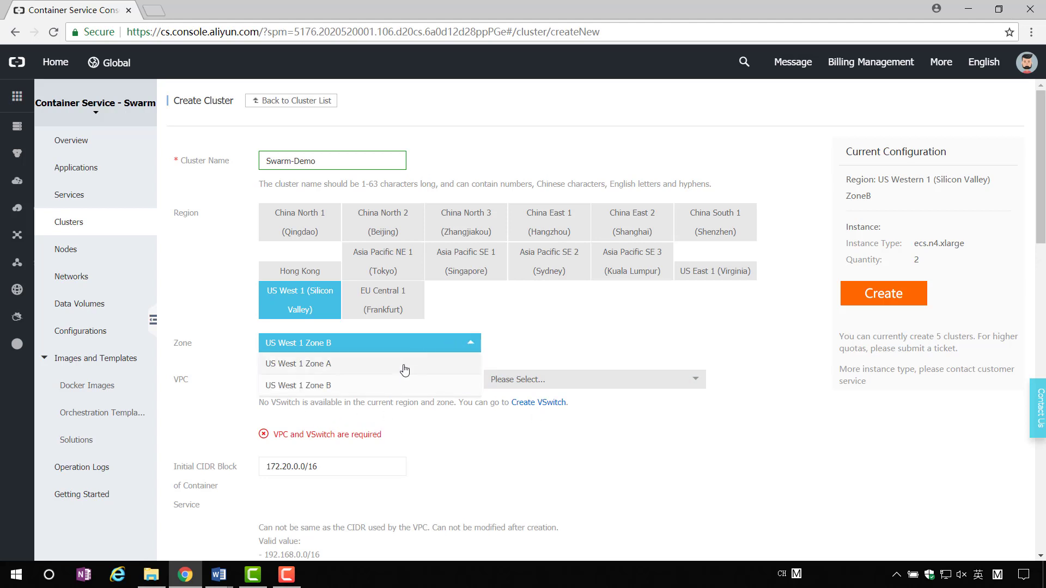
left_click(405, 364)
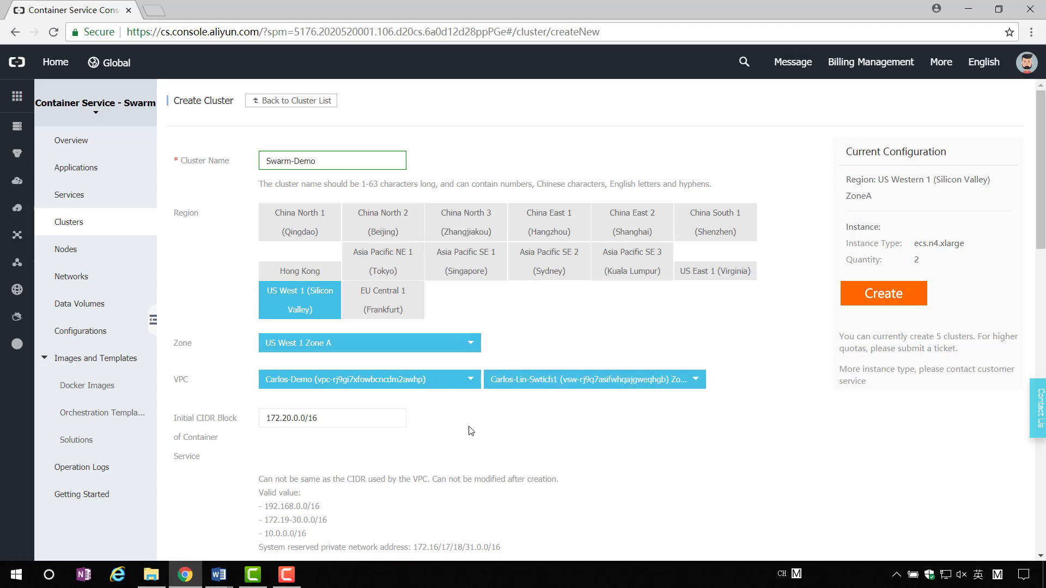
scroll(257, 443, "down", 1)
scroll(258, 443, "down", 1)
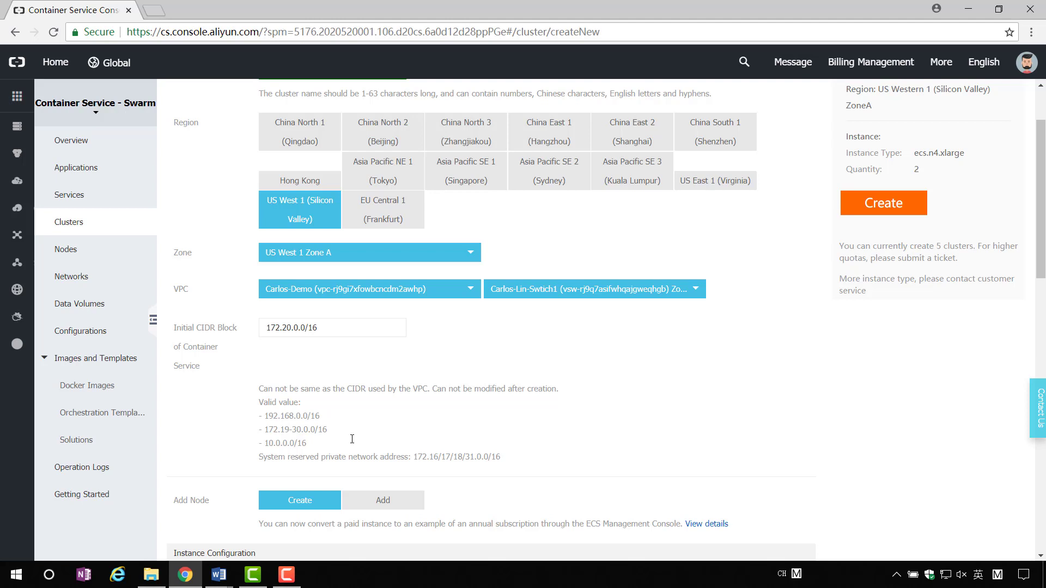
Filter the instance types to 2 vCPU and 4 GB memory.
scroll(352, 439, "down", 5)
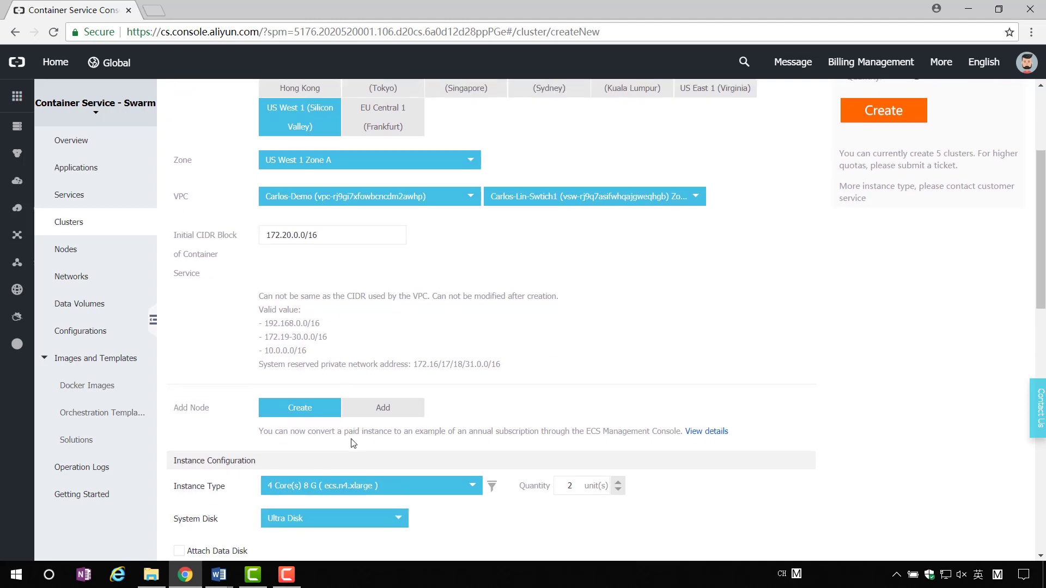
scroll(352, 444, "down", 3)
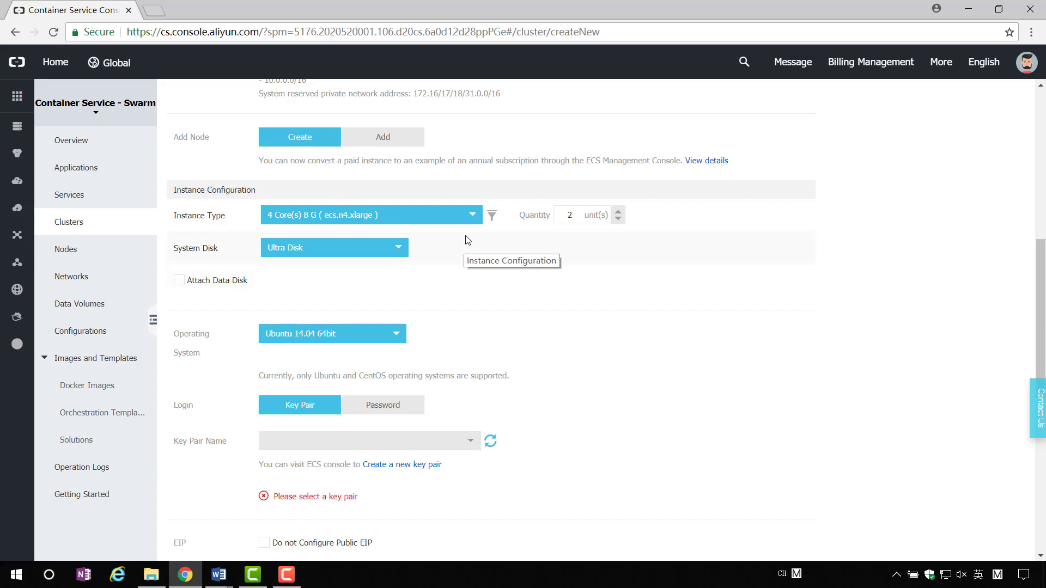
left_click(491, 216)
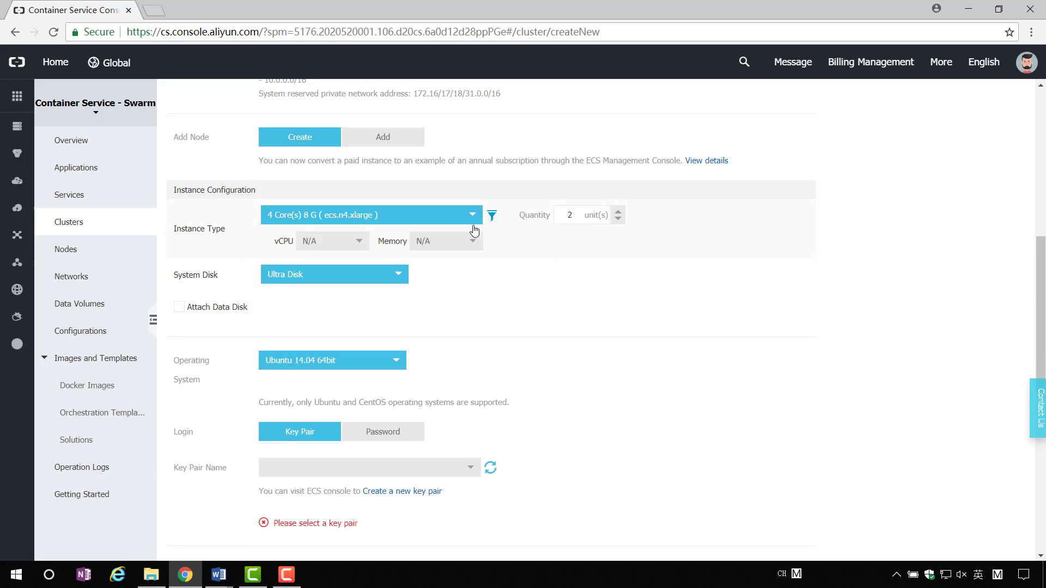
left_click(359, 250)
left_click(329, 302)
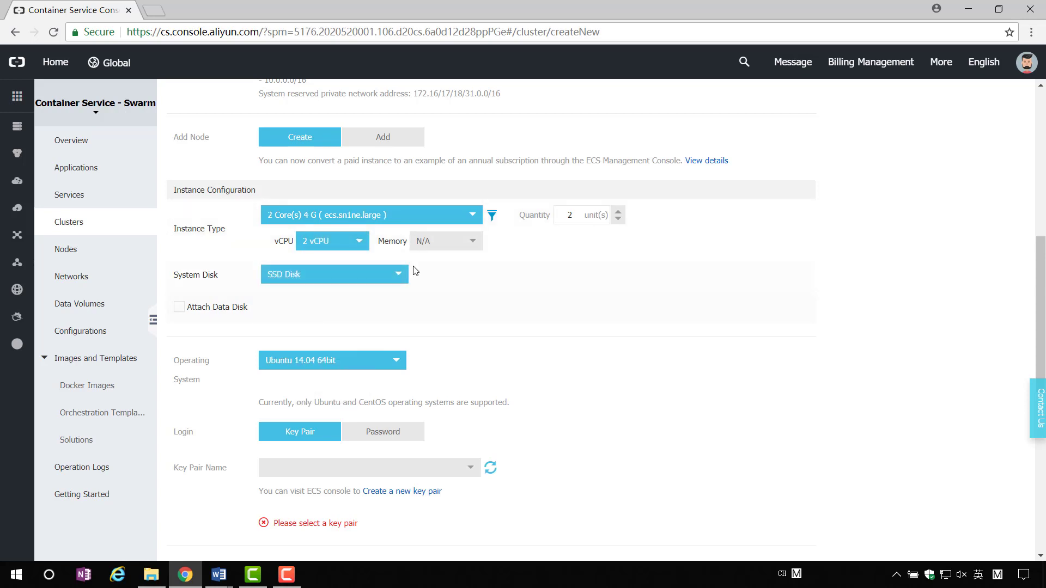
left_click(471, 241)
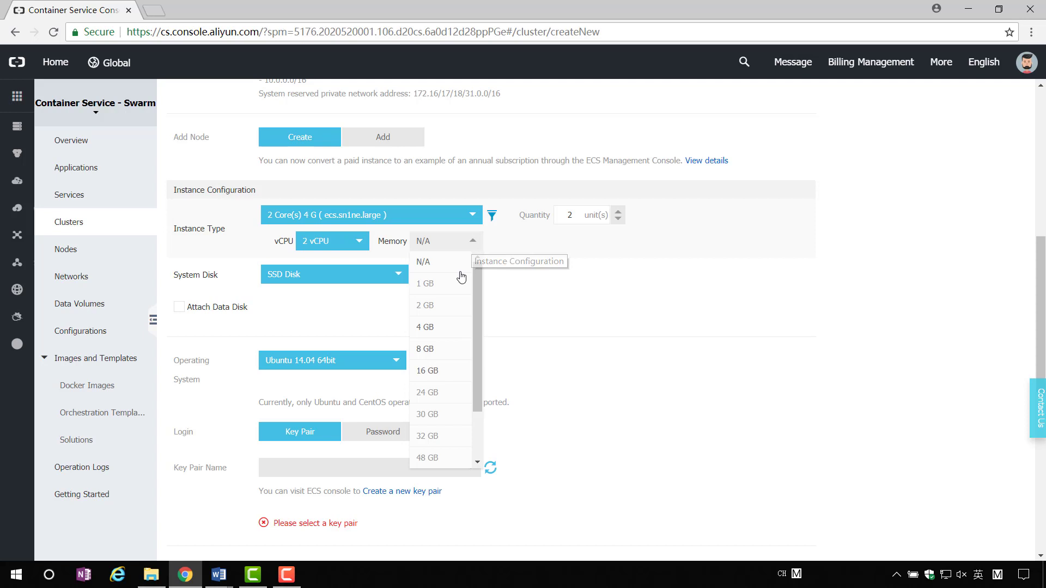
left_click(442, 331)
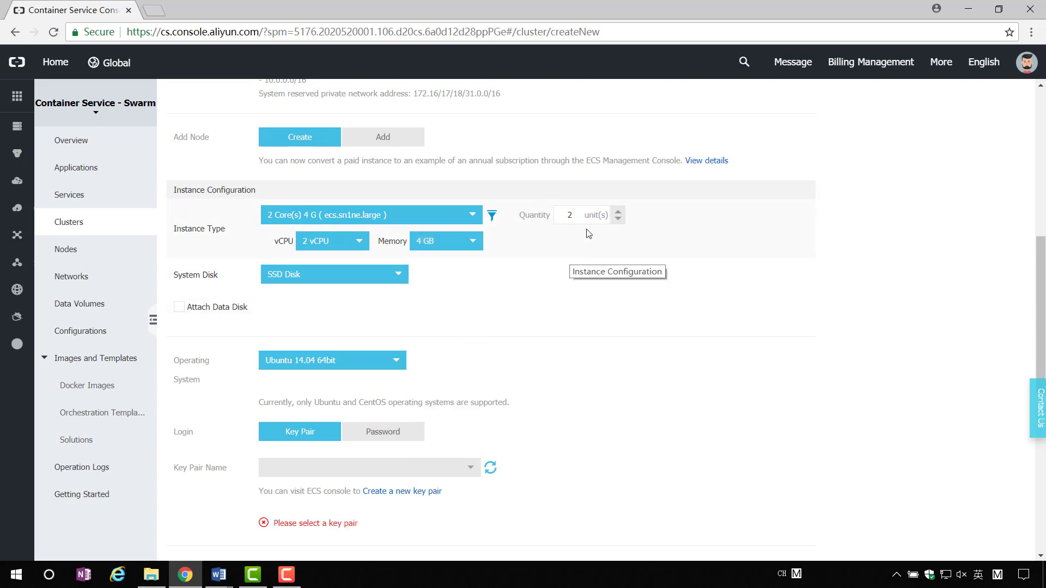
Set the node quantity to 2.
left_click(618, 219)
left_click(618, 219)
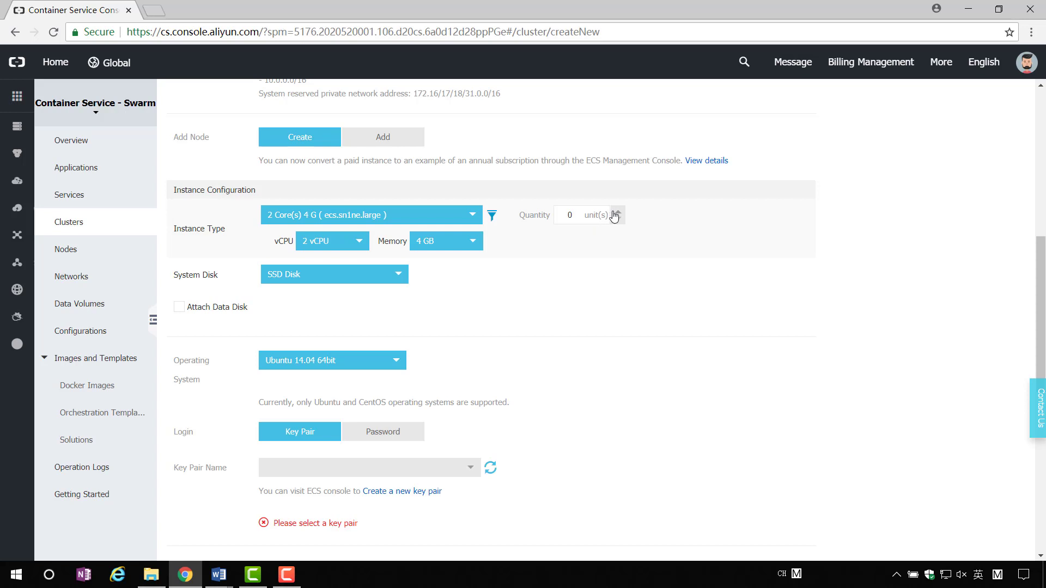
left_click(617, 213)
left_click(618, 213)
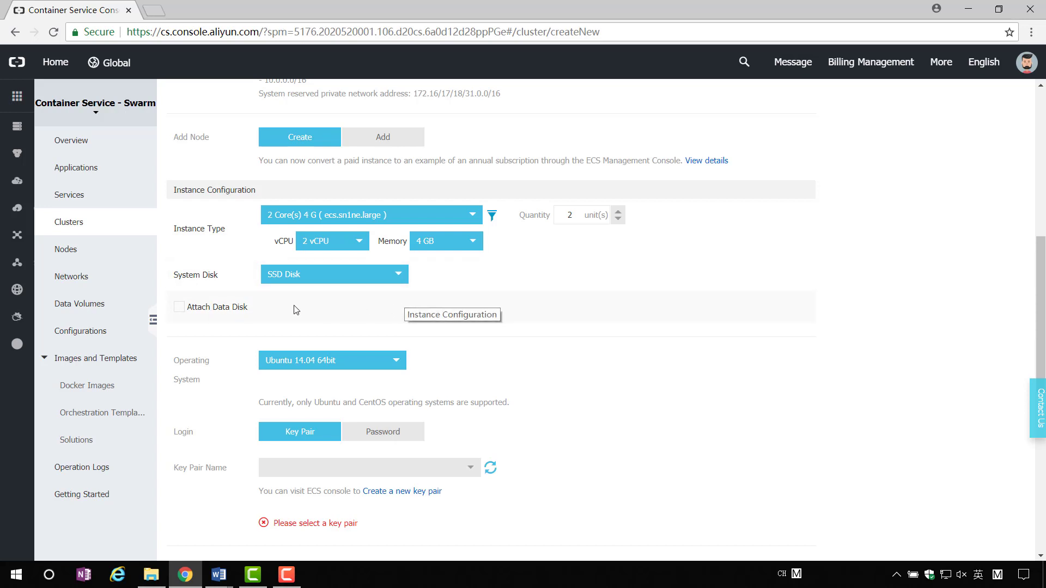
scroll(384, 309, "down", 3)
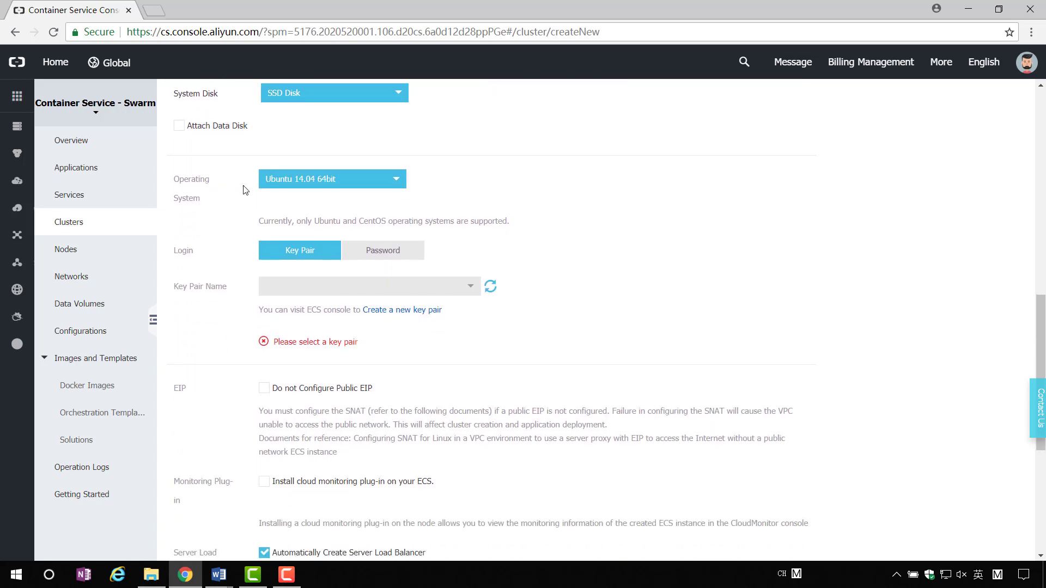
Keep Ubuntu 14.04 64bit and choose password login, entering and confirming the logon password.
left_click(396, 184)
left_click(396, 184)
left_click(394, 253)
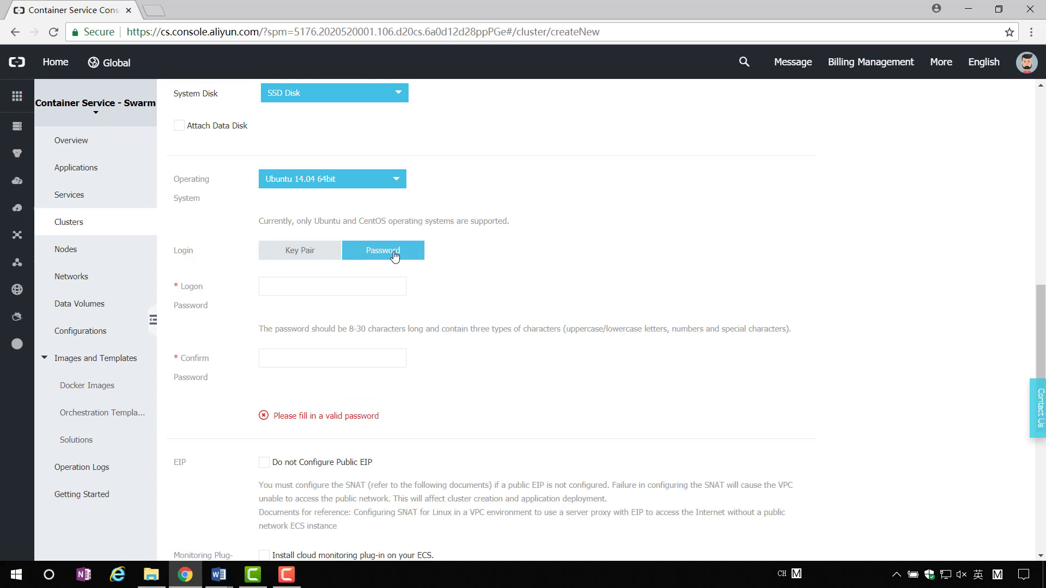
left_click(347, 283)
type("abcdef")
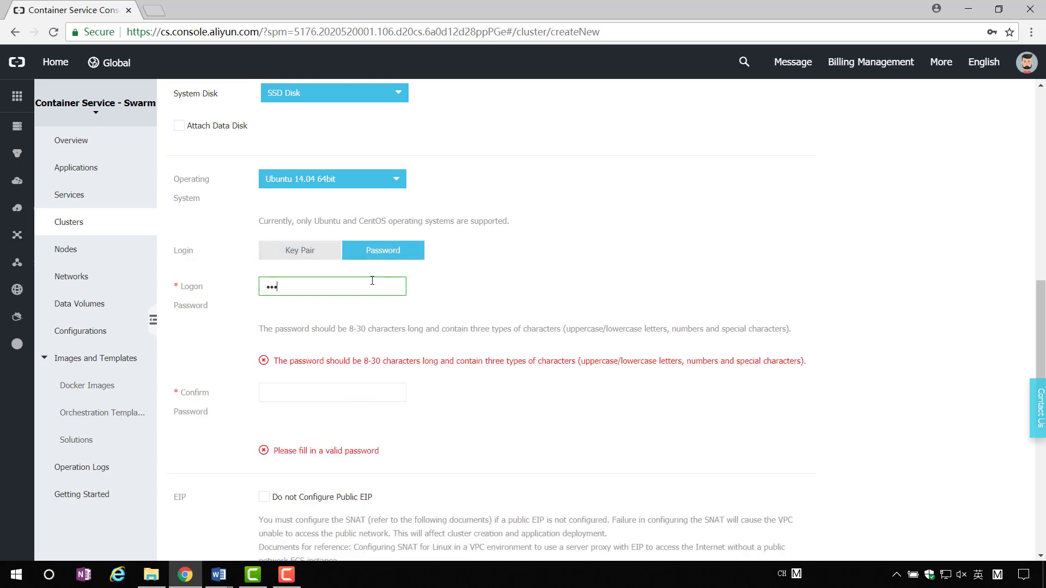
type("ghi")
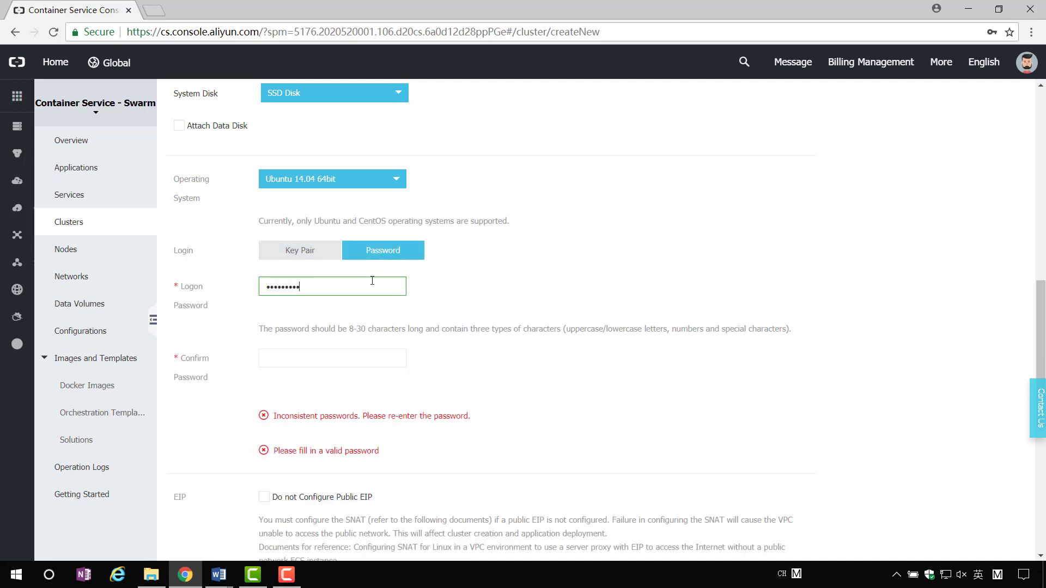
left_click(351, 360)
type("abcdef")
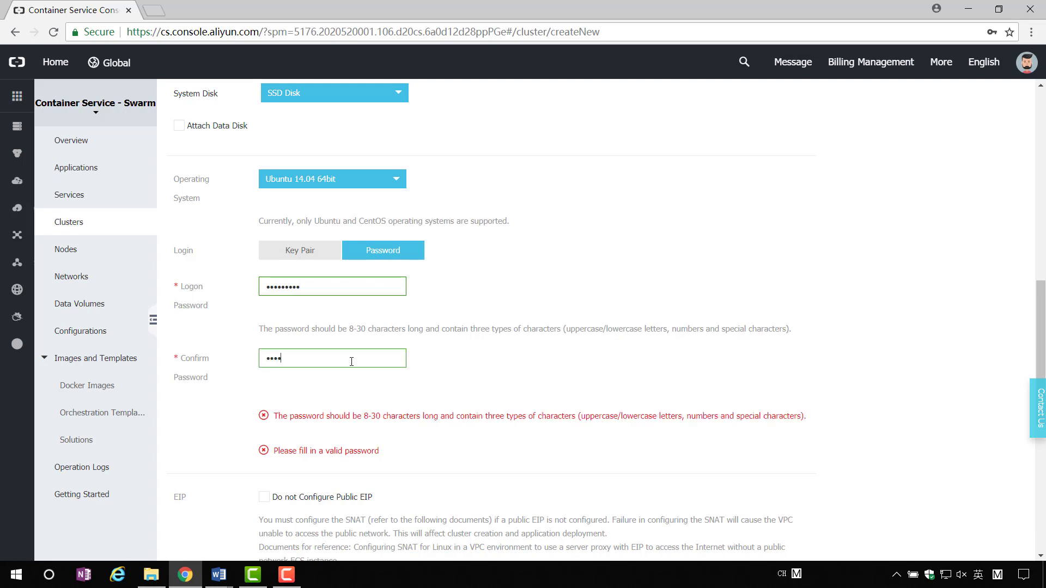
type("ghi")
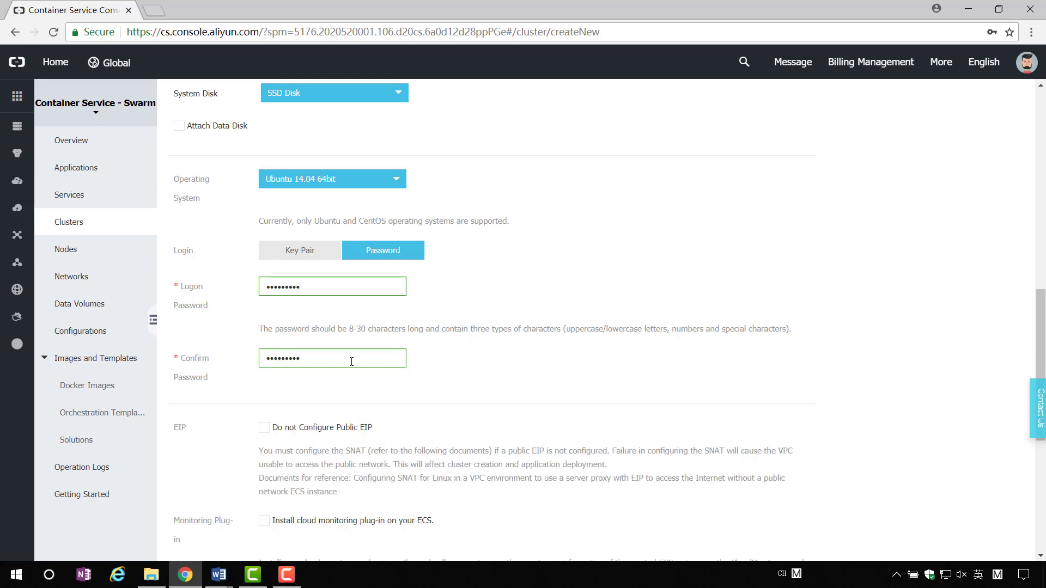
scroll(352, 361, "down", 5)
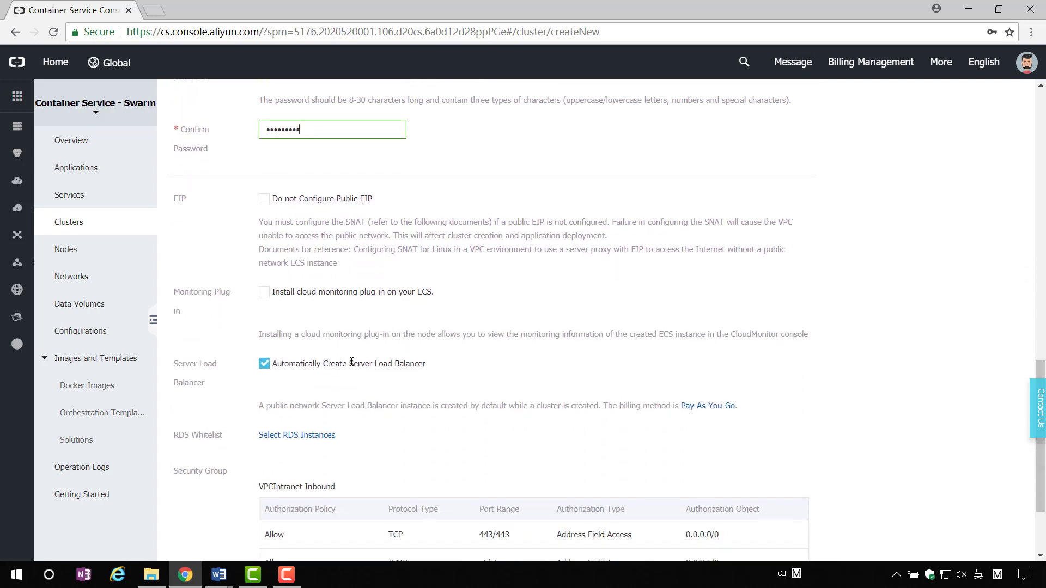
Tick 'Install cloud monitoring plug-in on your ECS' in the cluster form.
scroll(351, 361, "down", 1)
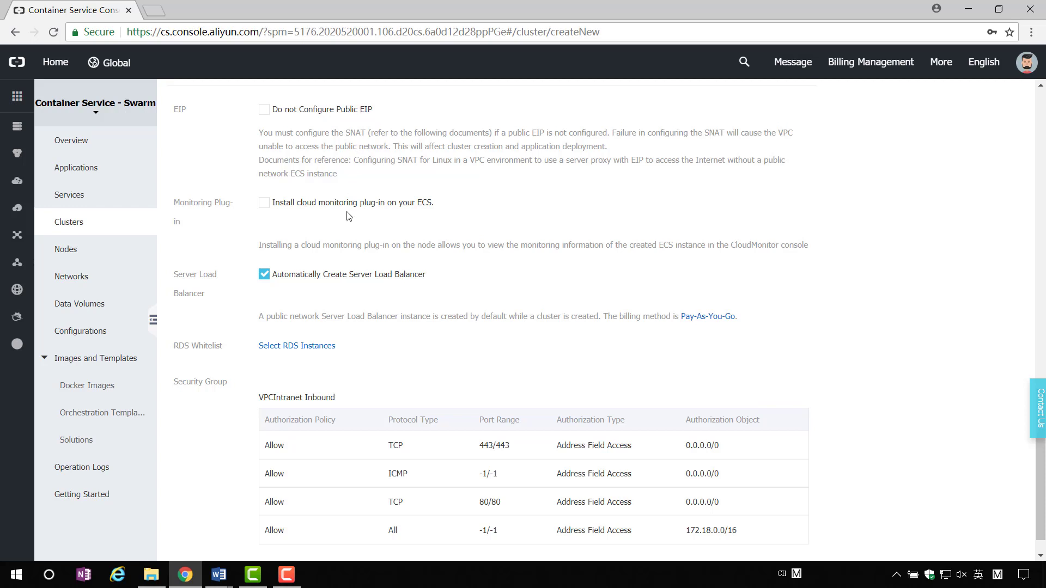
left_click(313, 206)
scroll(423, 224, "down", 1)
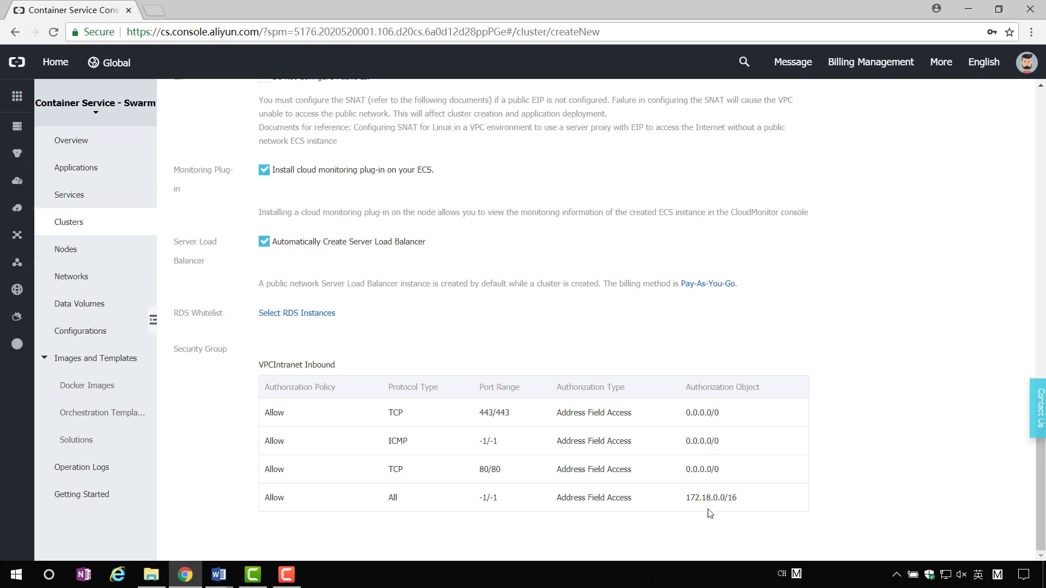
scroll(812, 354, "up", 5)
scroll(812, 354, "up", 13)
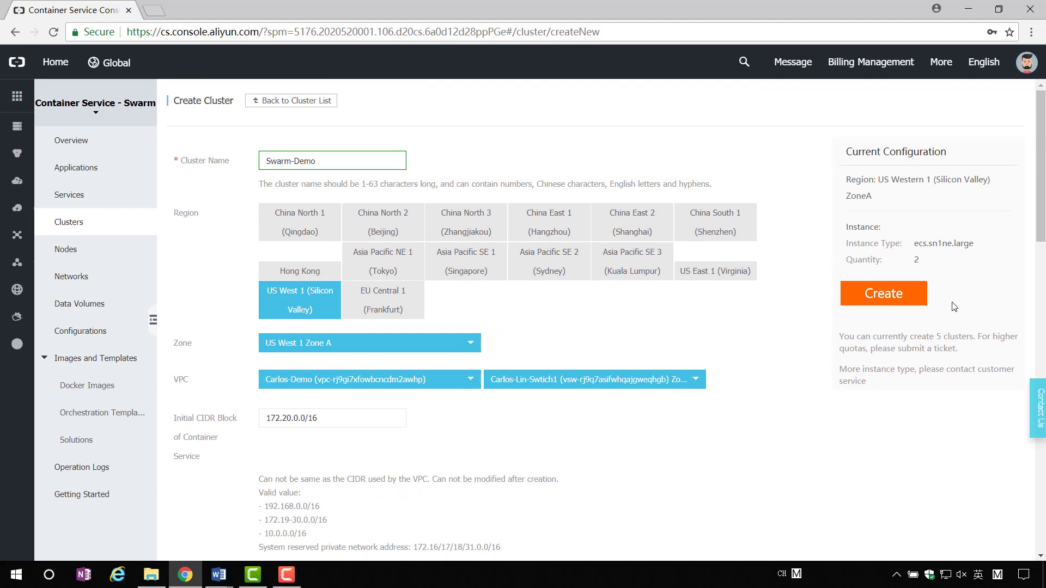
Submit the Swarm-Demo settings and approve them in the Confirm Cluster Configuration dialog.
left_click(890, 299)
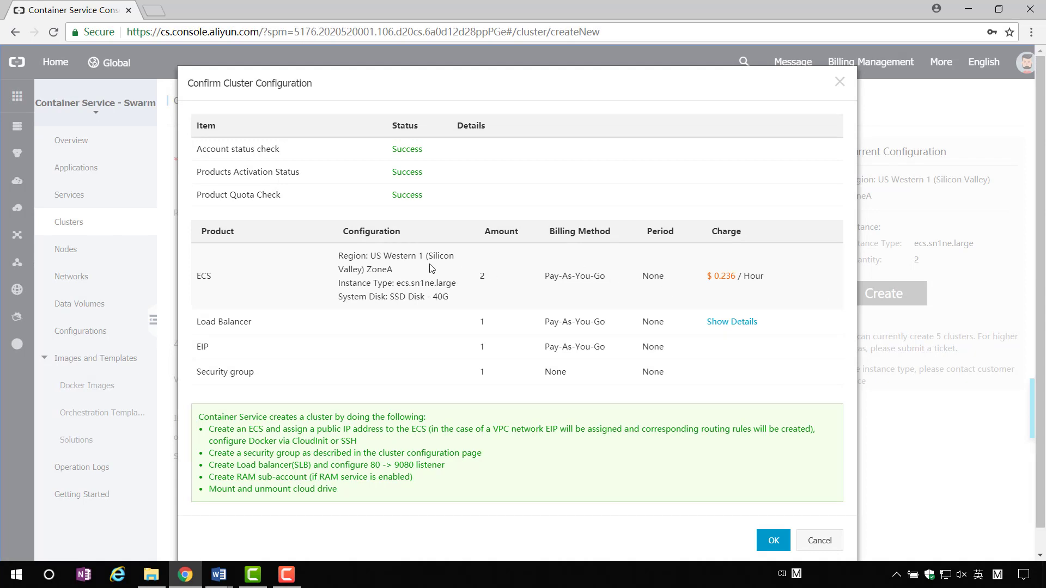
scroll(409, 255, "down", 1)
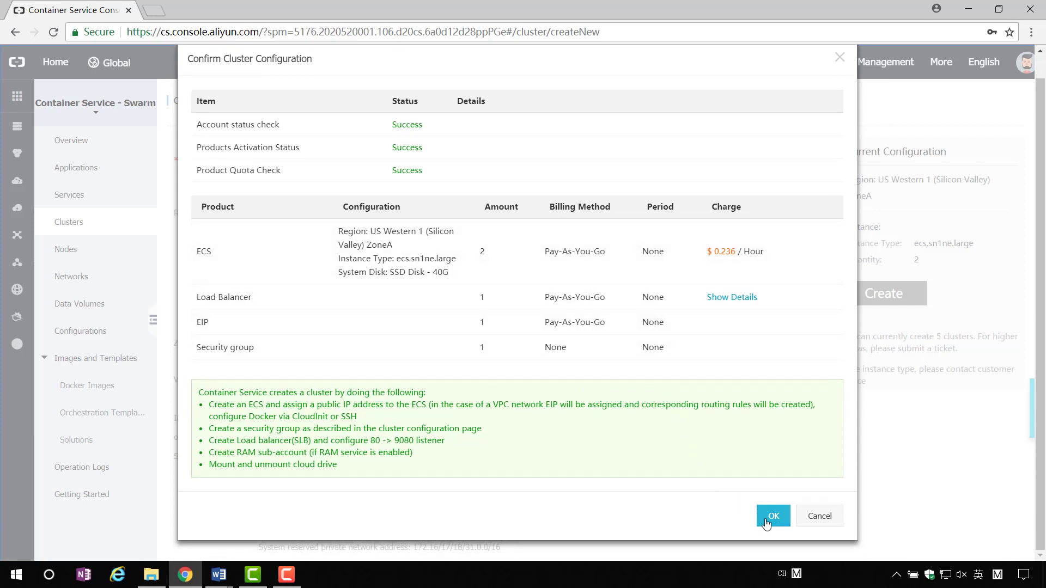
scroll(770, 526, "up", 1)
left_click(773, 543)
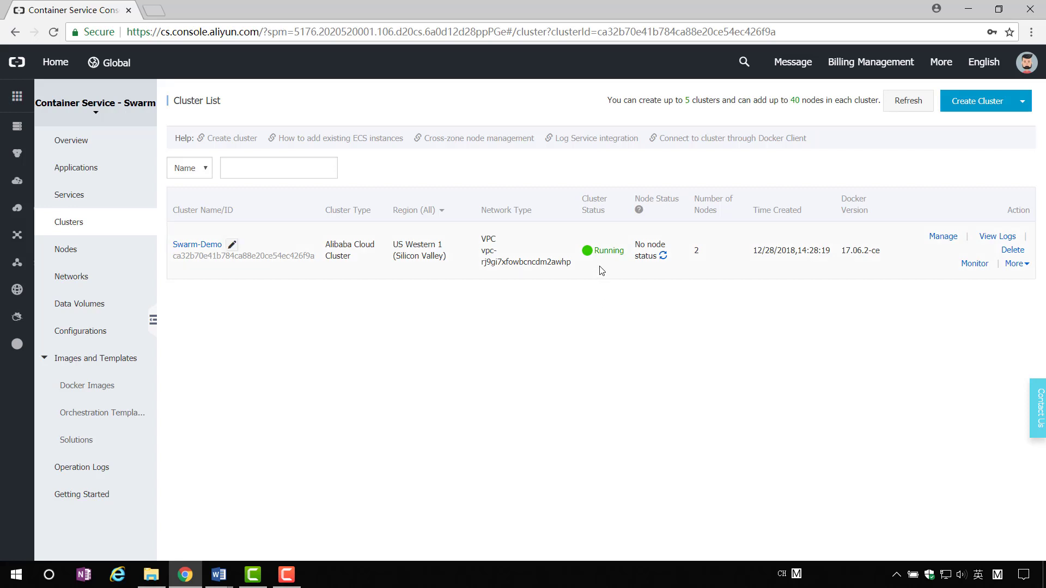
Wait until Swarm-Demo shows Running with 2 nodes in the Cluster List.
key("F10")
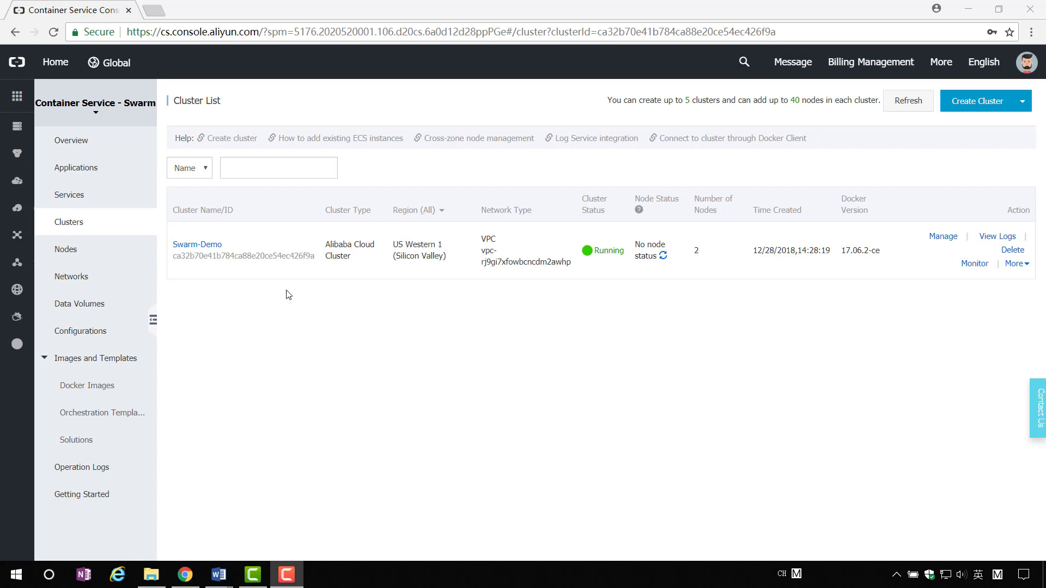
Go to Applications and start a new application.
left_click(119, 176)
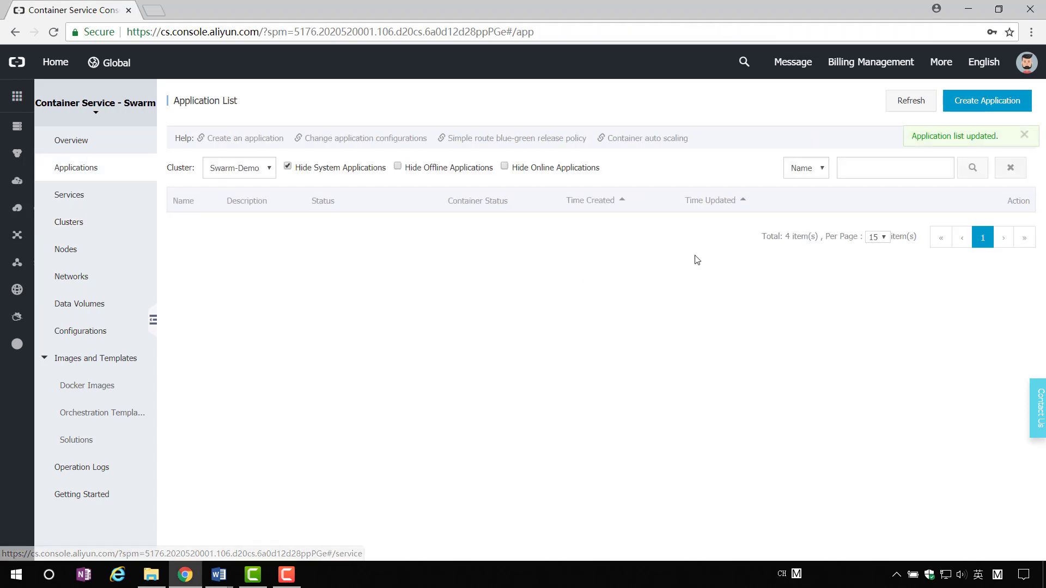
left_click(976, 102)
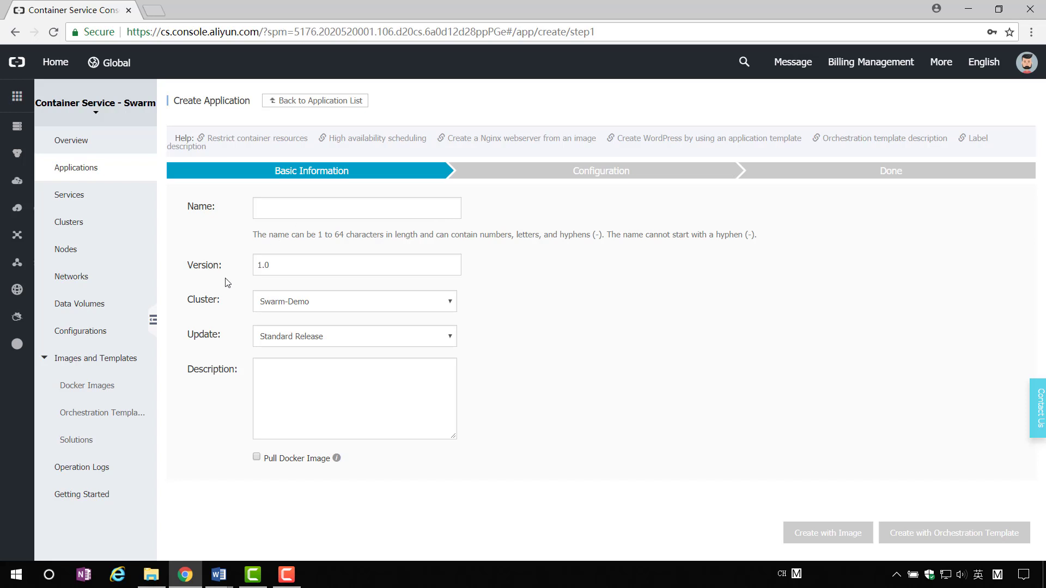
Enter name Swarm-Nginx and description Demo, keeping version 1.0, cluster Swarm-Demo, Standard Release.
left_click(322, 208)
type("Swarm-Ngin")
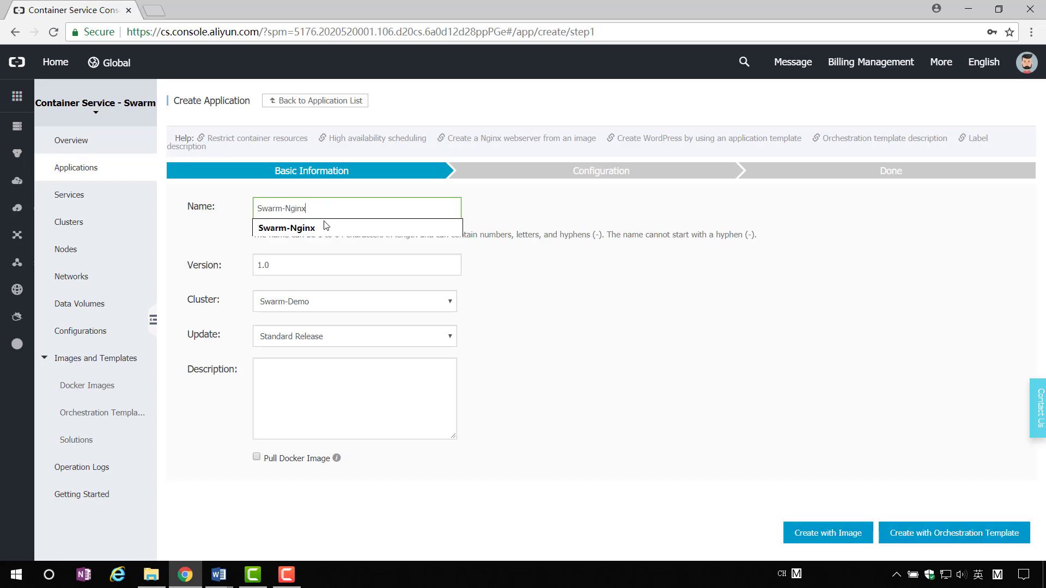
type("x")
left_click(326, 227)
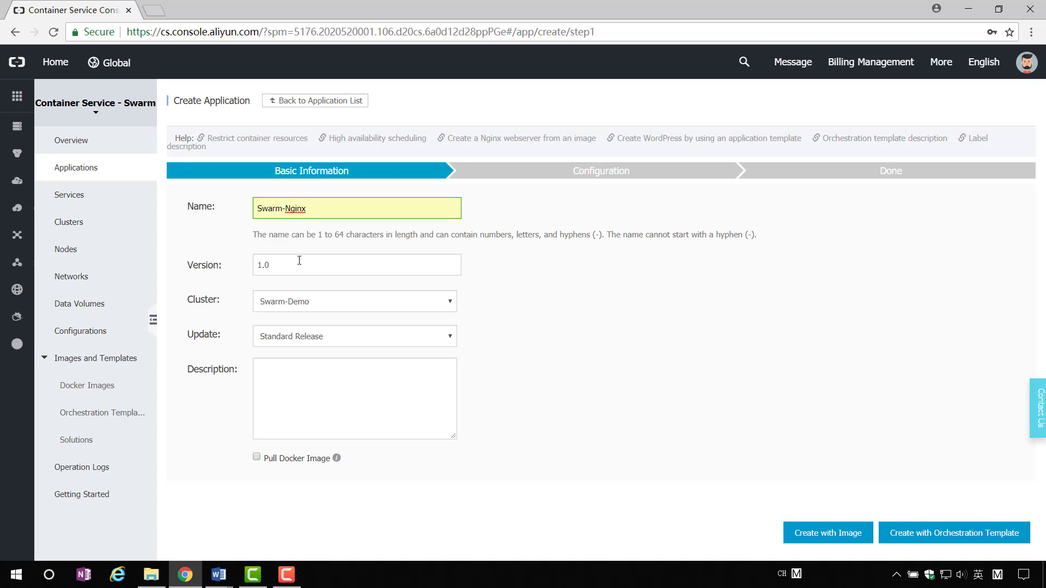
left_click(299, 260)
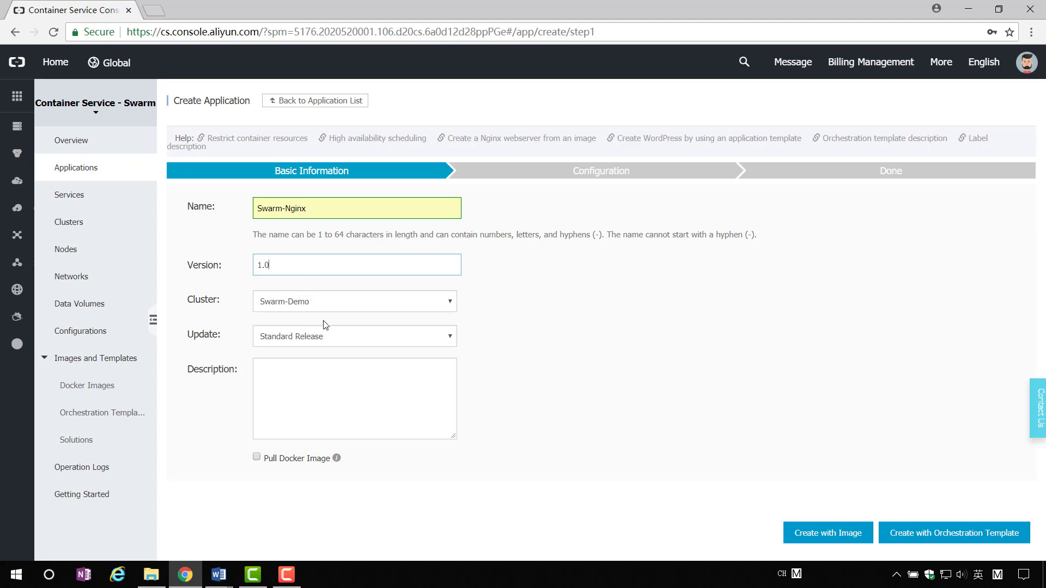
left_click(342, 306)
left_click(342, 306)
left_click(411, 340)
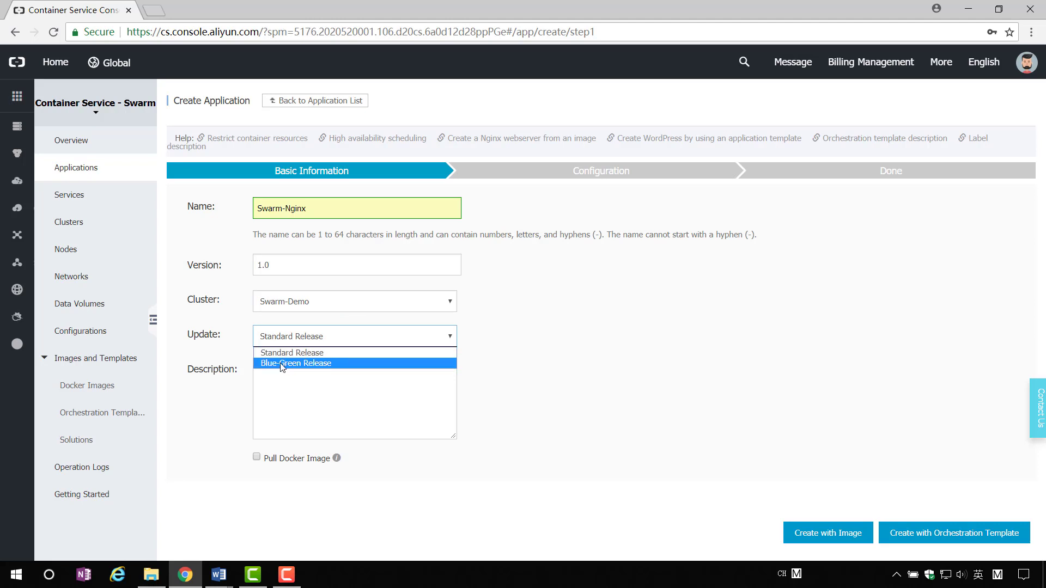
left_click(339, 379)
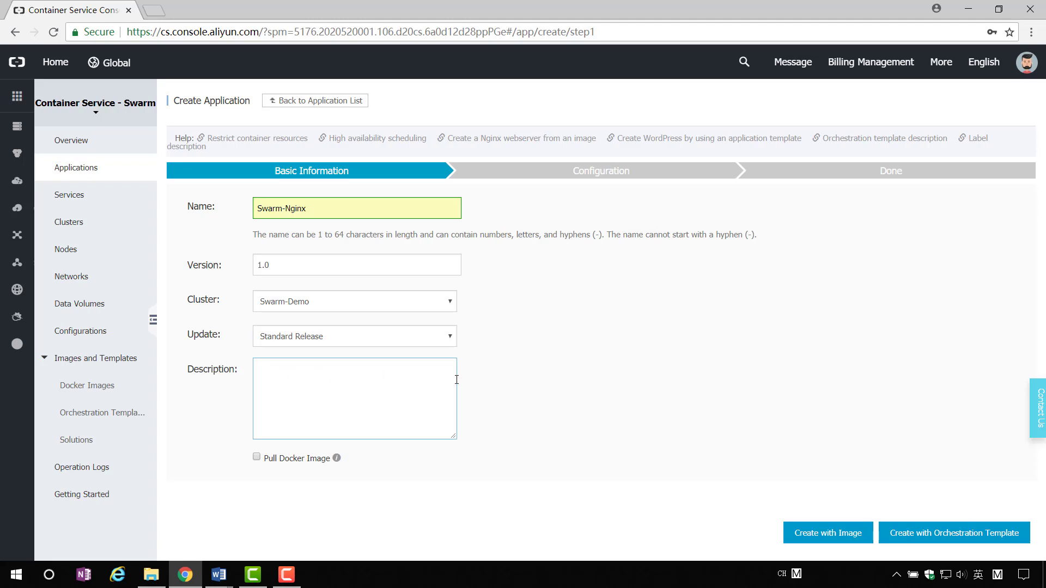
type("Demo")
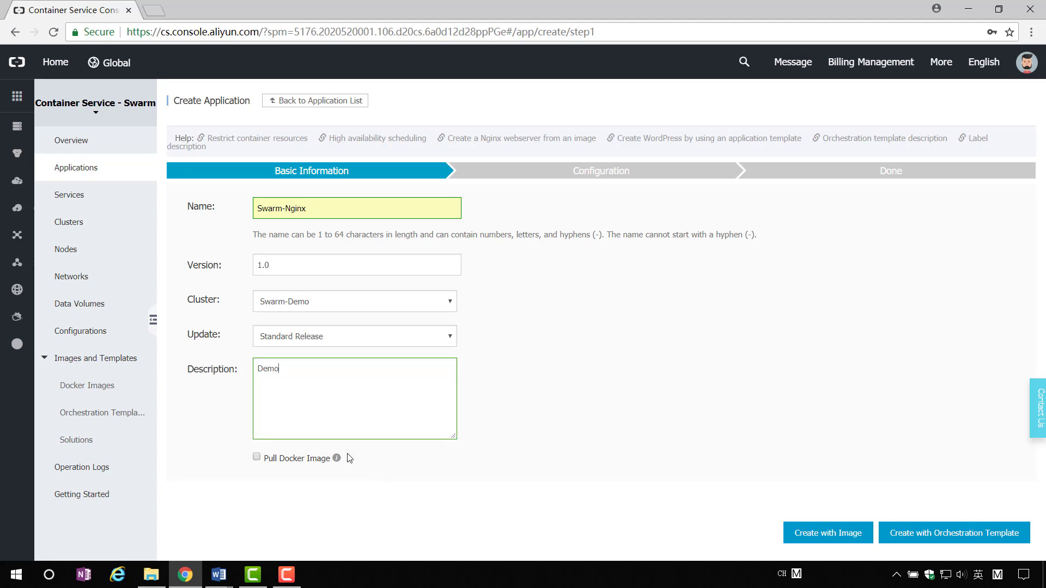
mouse_move(338, 459)
Create the app from an image, selecting nginx with the latest version tag.
left_click(809, 534)
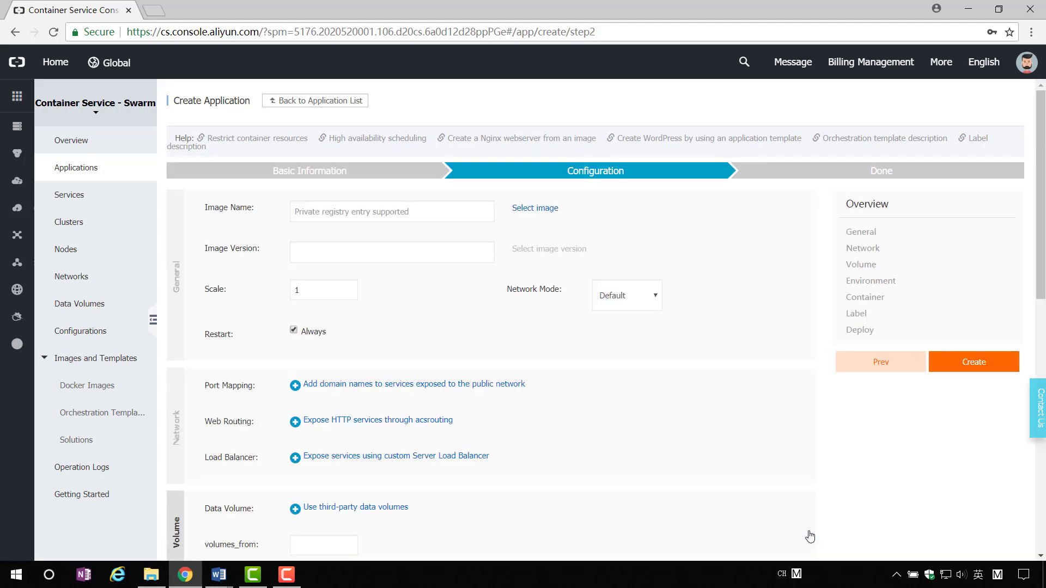
left_click(544, 215)
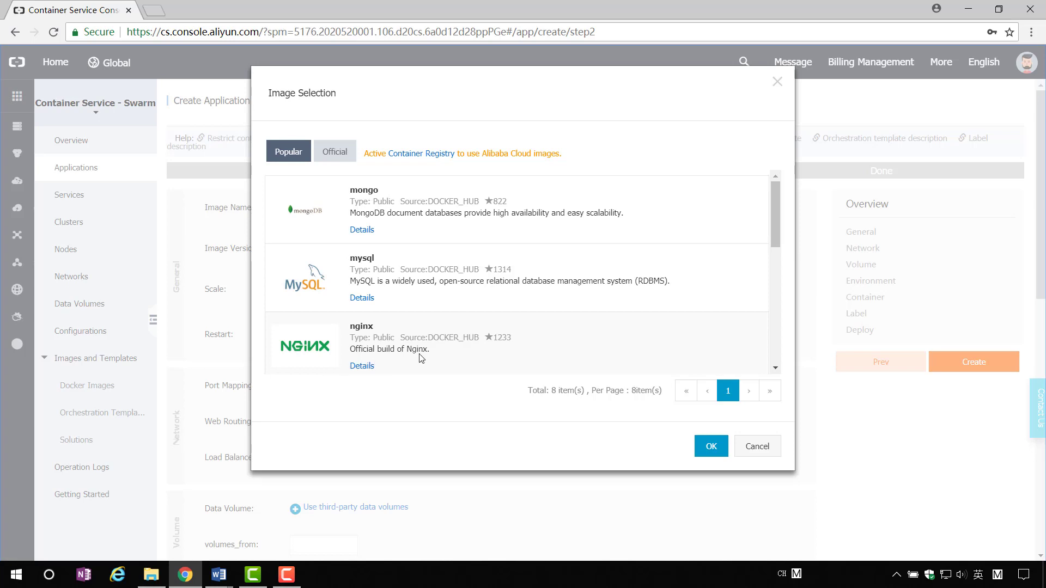
left_click(489, 363)
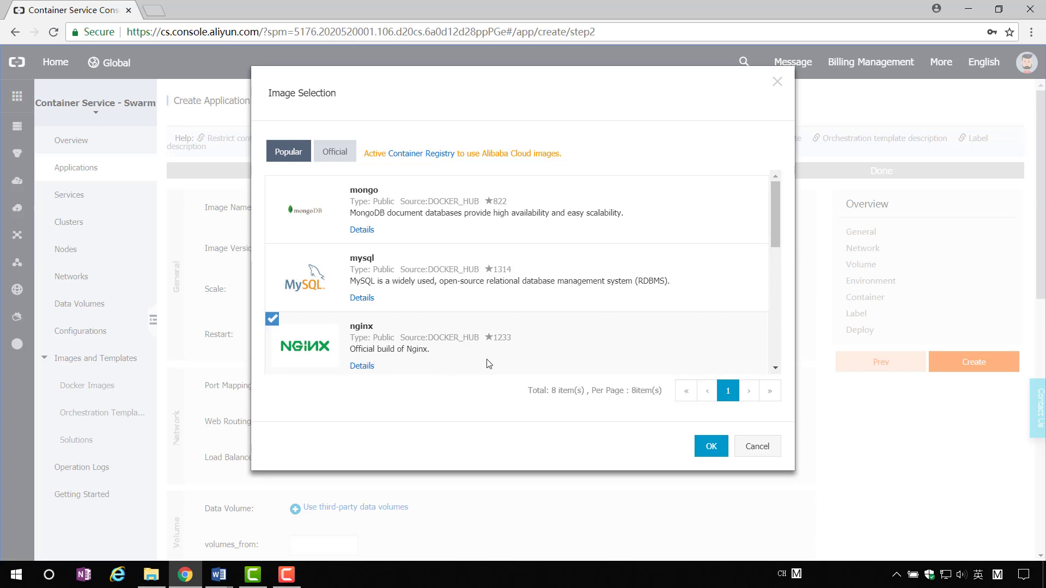
left_click(708, 444)
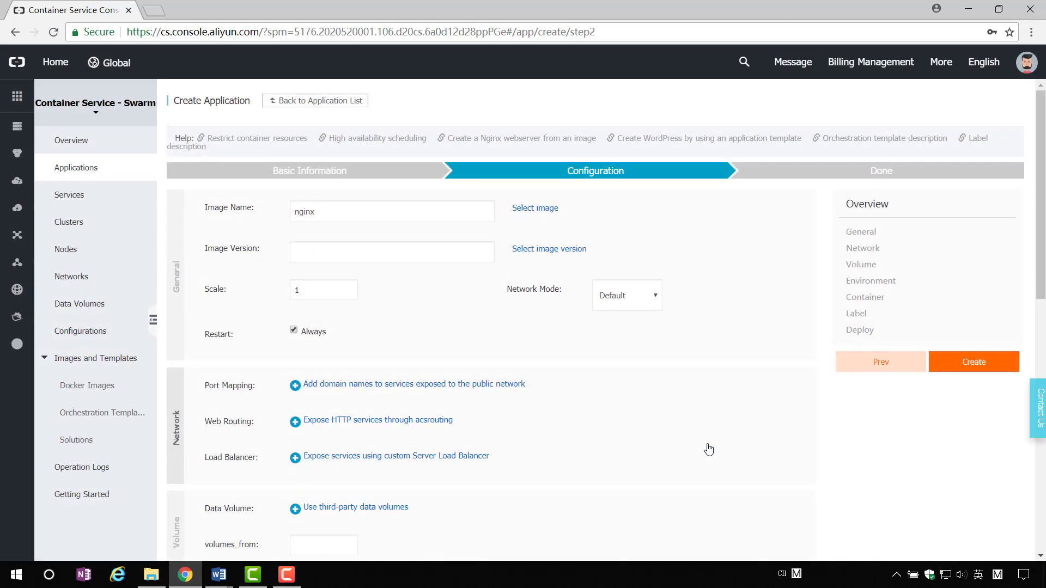
left_click(561, 249)
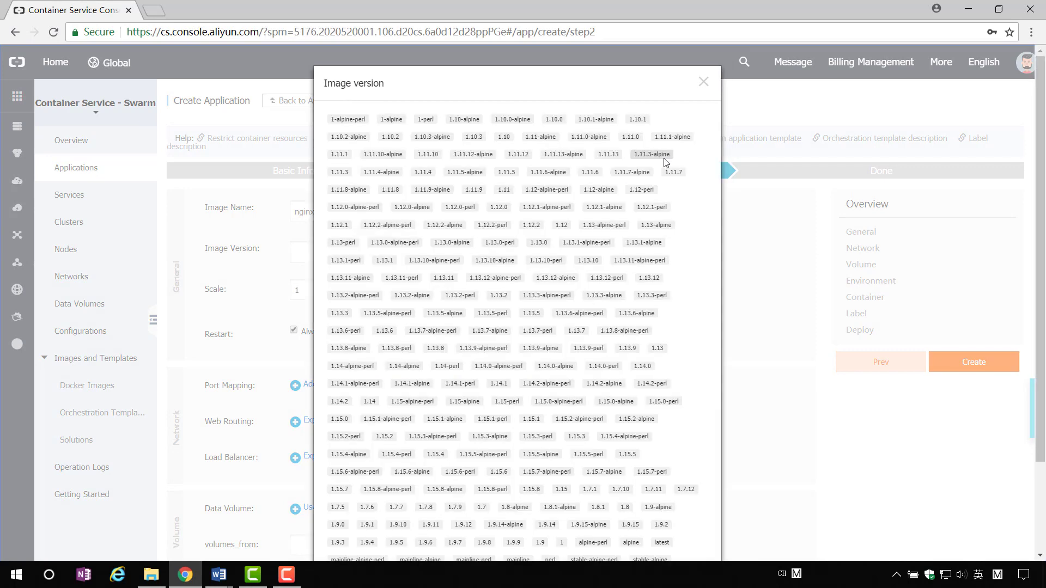
scroll(689, 285, "down", 2)
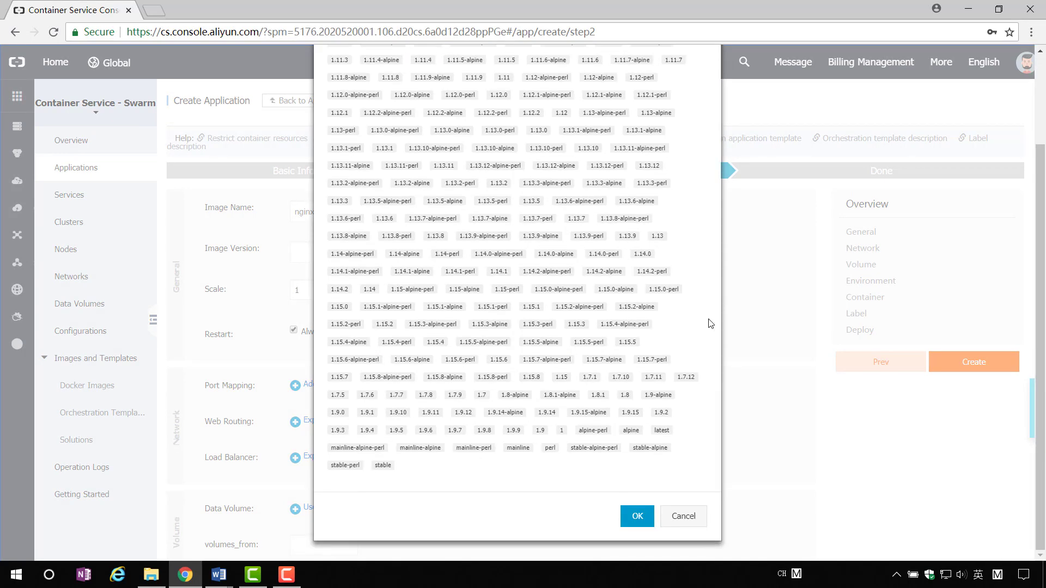
left_click(661, 431)
left_click(637, 517)
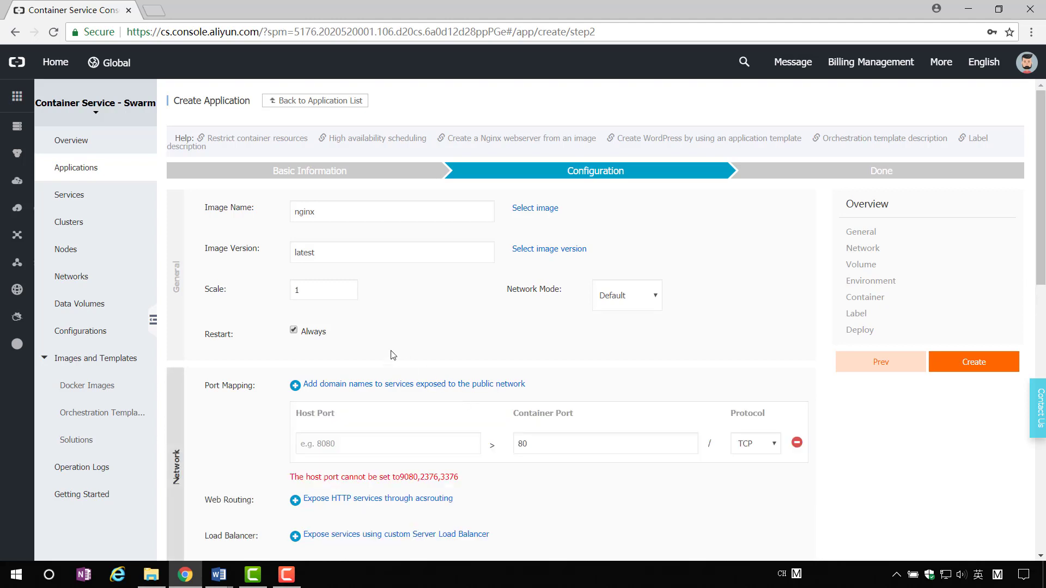
Raise the nginx service's Scale from 1 to 2 containers and keep Network Mode on Default.
left_click(328, 298)
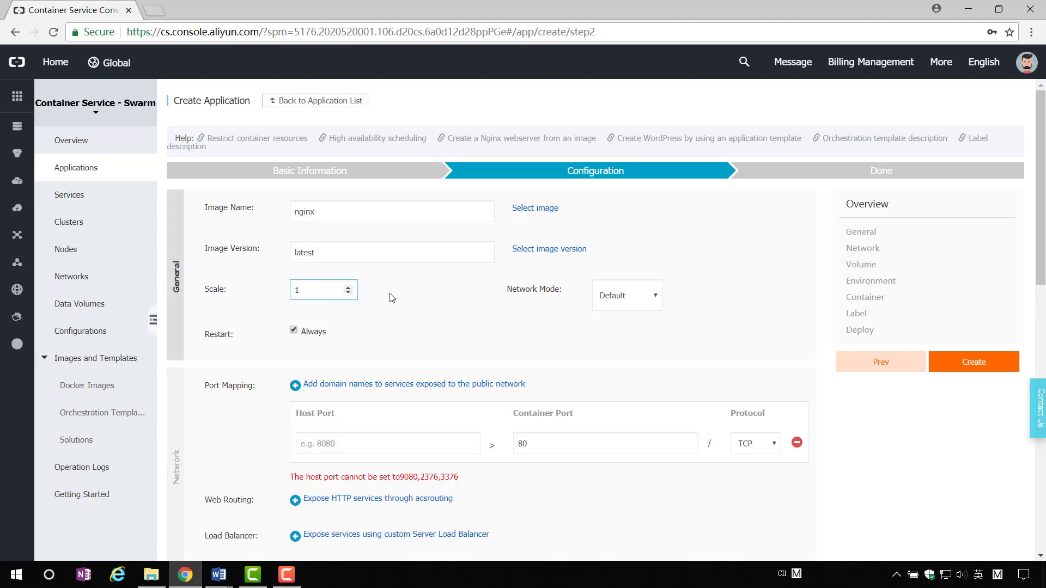
left_click(349, 288)
left_click(657, 296)
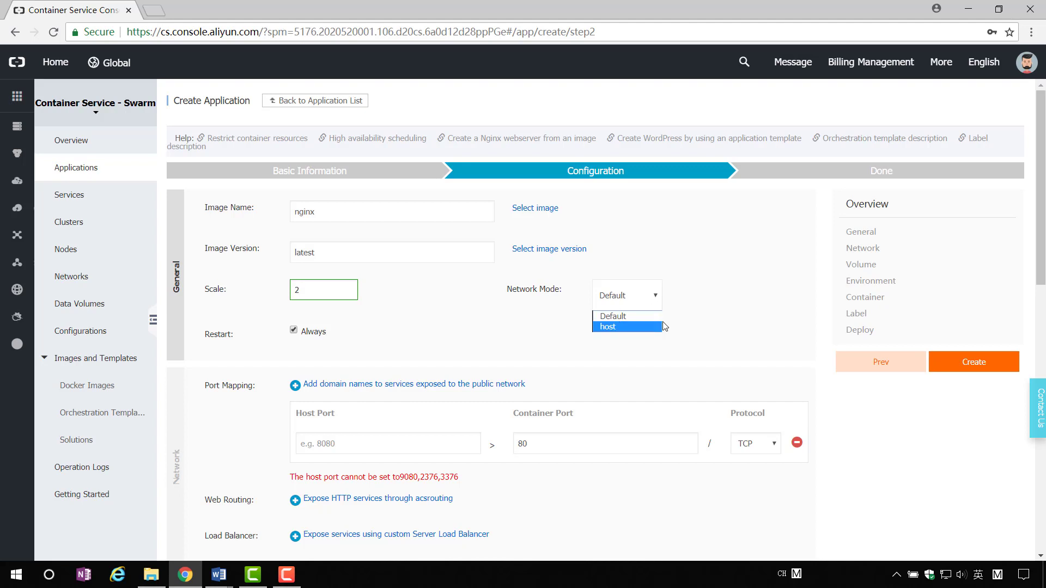
left_click(689, 326)
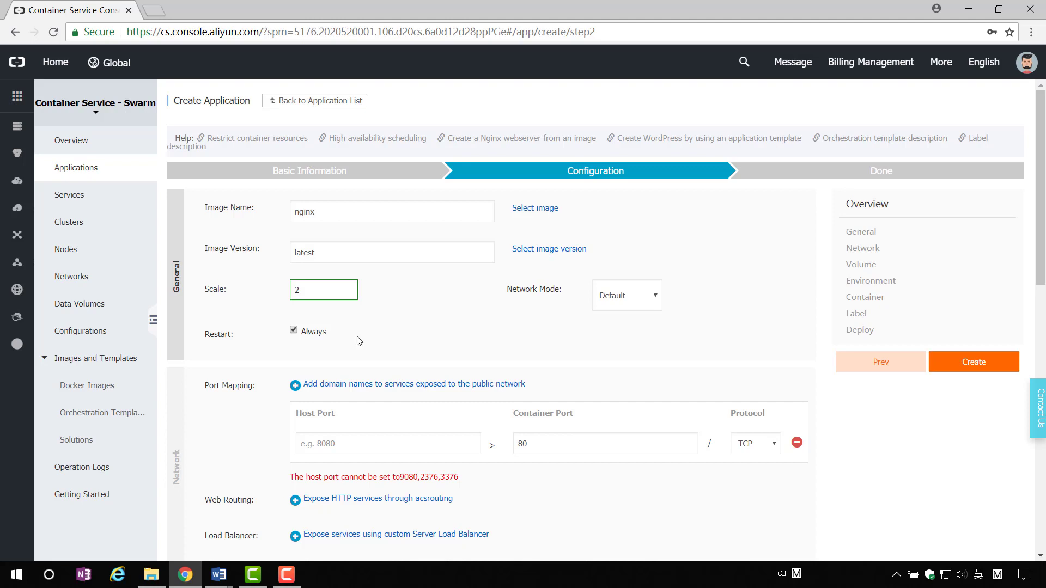
scroll(359, 341, "down", 2)
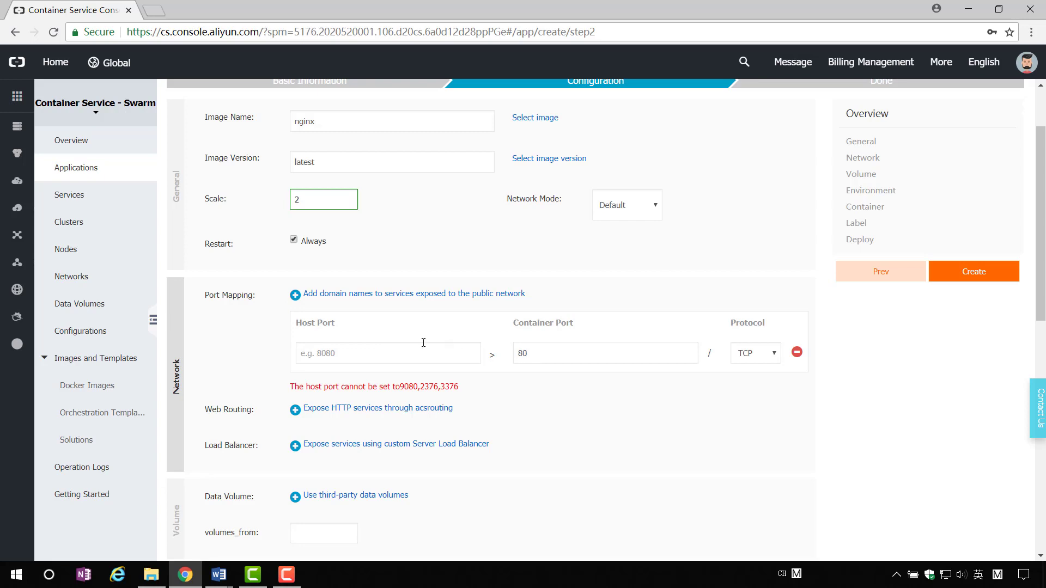
Add a second port mapping row with container port 443.
left_click(293, 299)
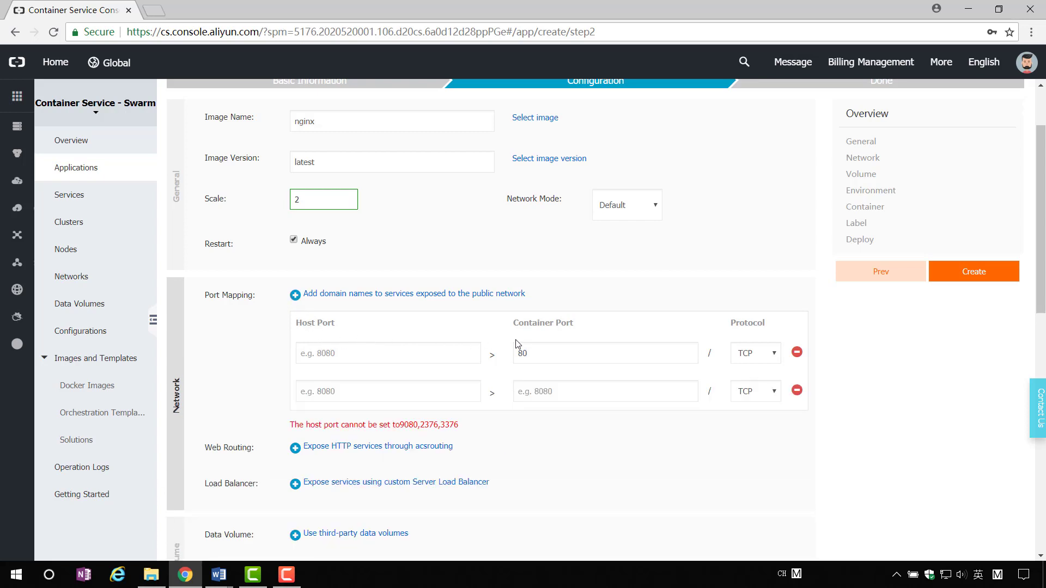
left_click(551, 391)
type("443")
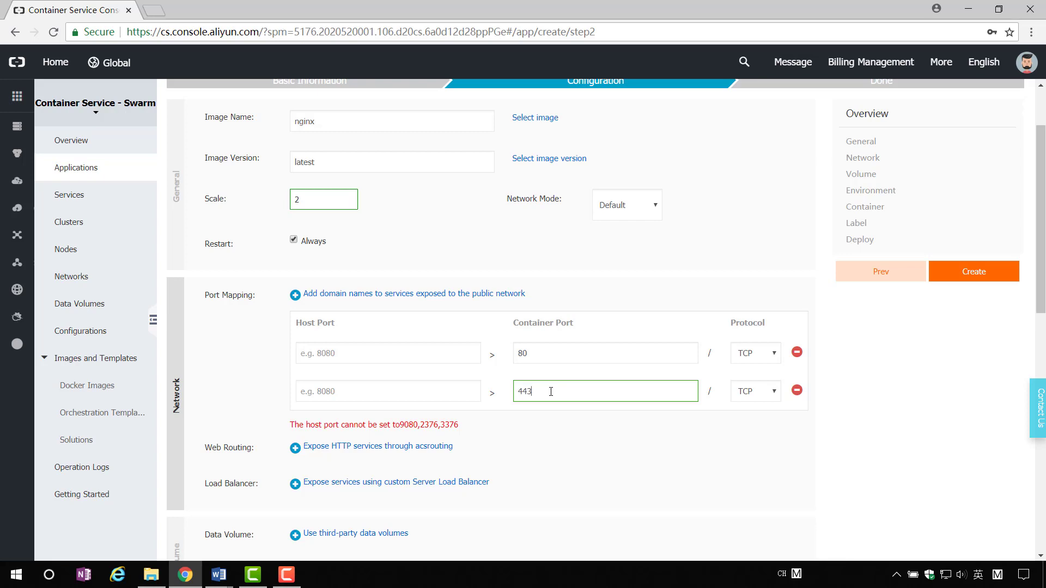
scroll(550, 392, "down", 1)
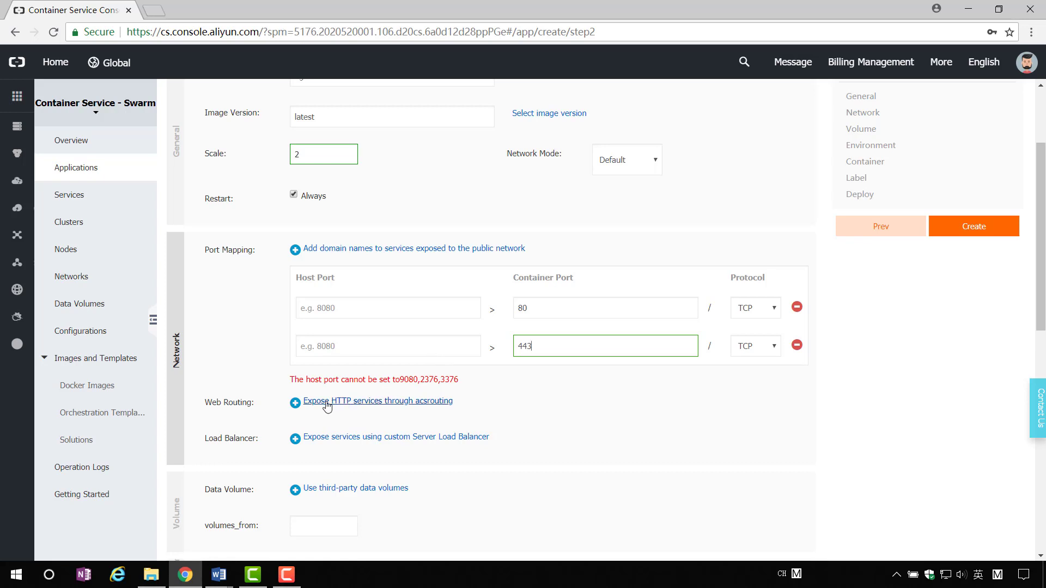
Add a Web Routing entry mapping container port 80 to the domain Nginx.
left_click(296, 405)
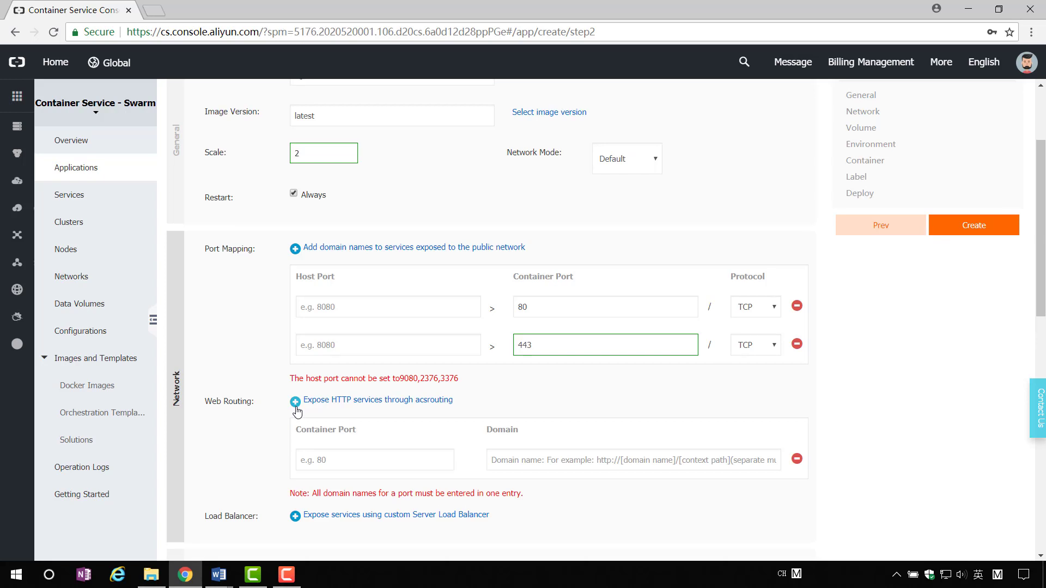
scroll(296, 411, "down", 2)
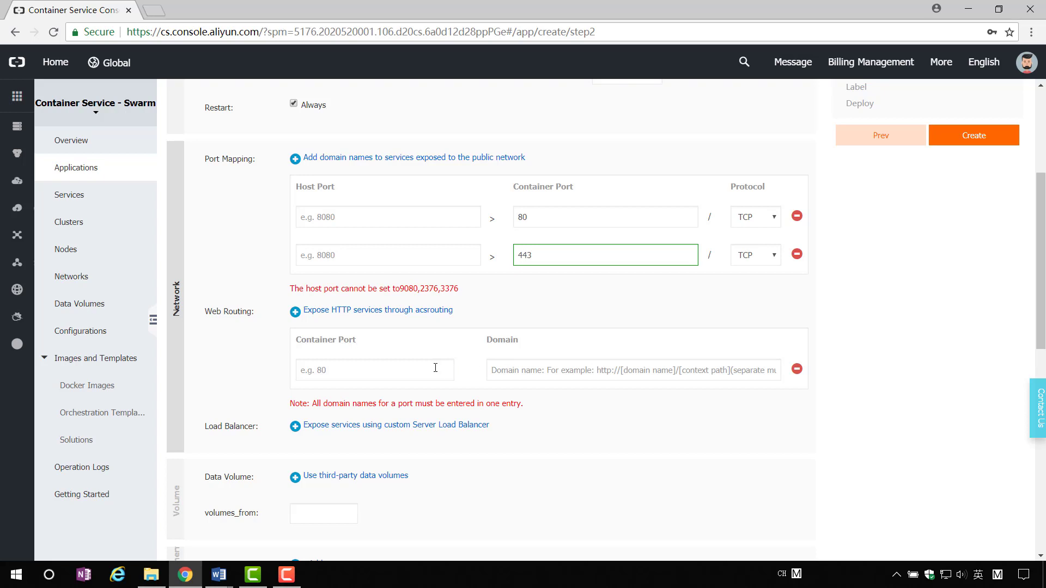
type("80")
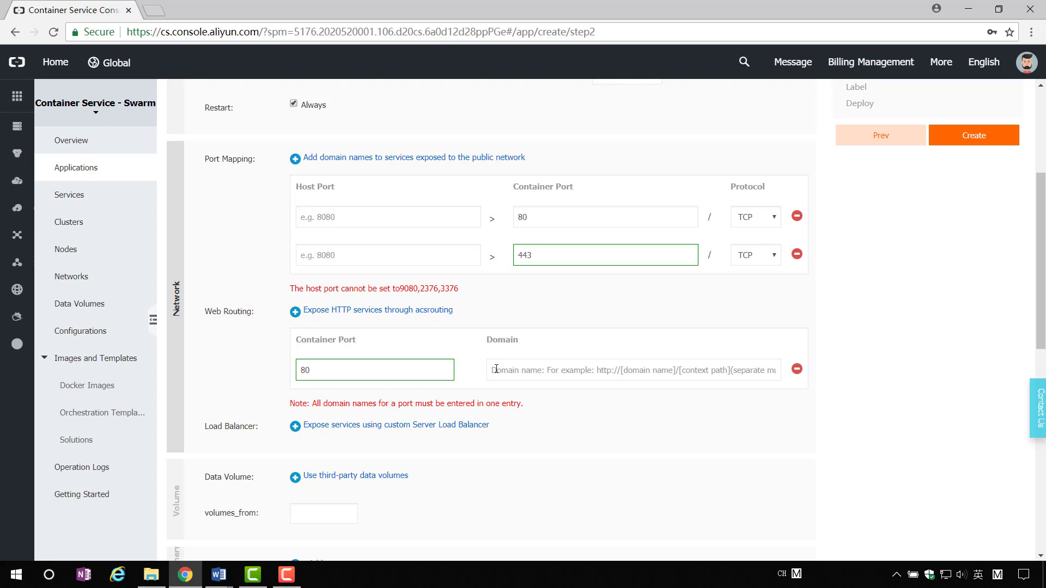
left_click(496, 370)
type("Nginx")
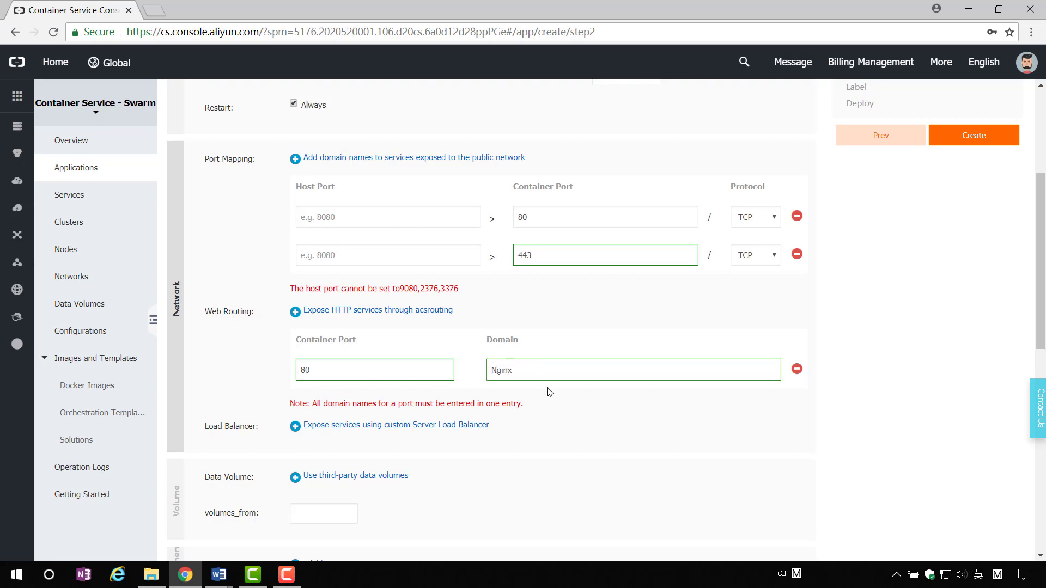
scroll(349, 420, "down", 1)
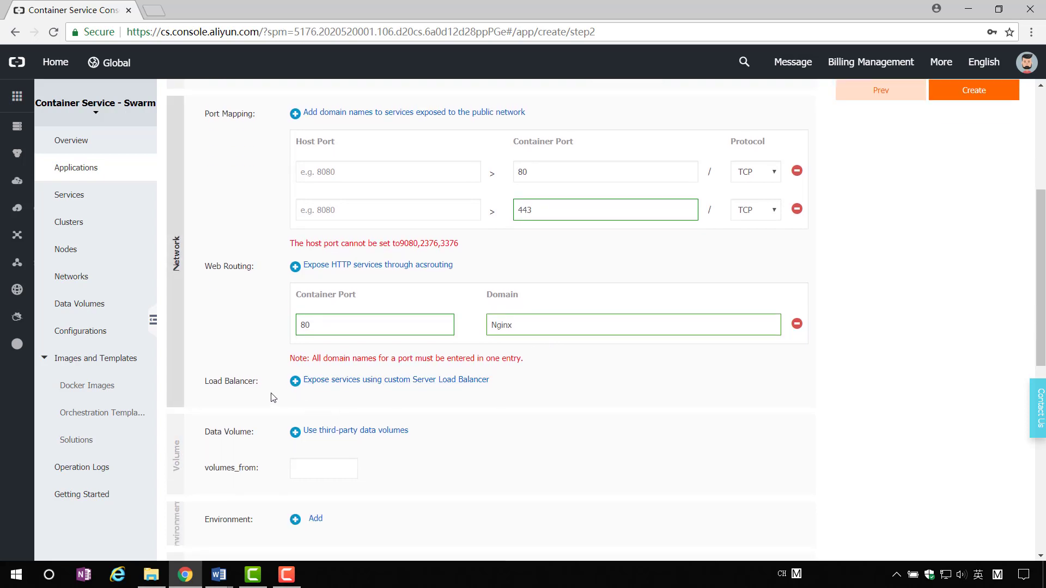
scroll(274, 398, "down", 1)
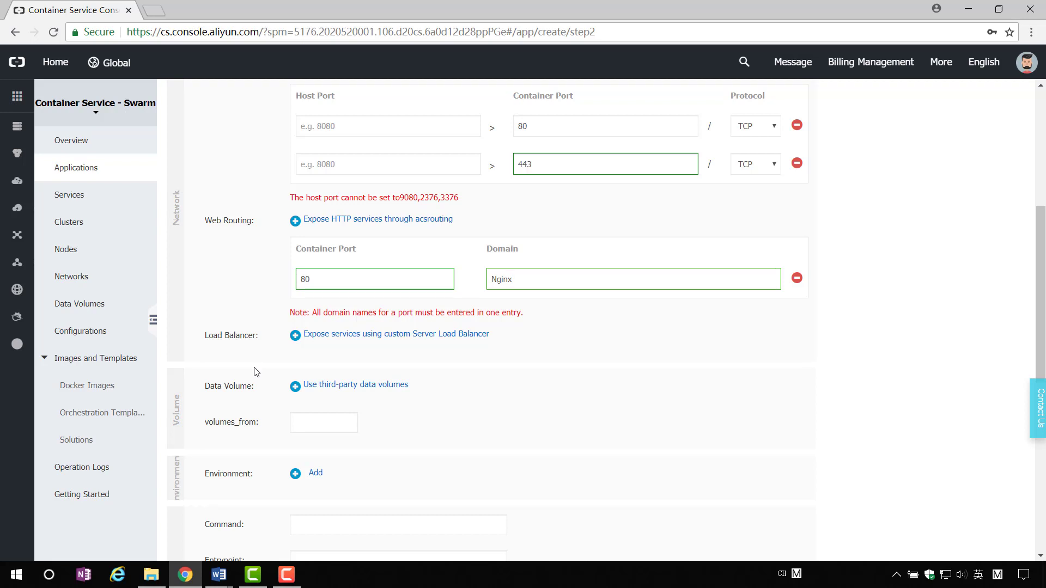
Add an empty custom Server Load Balancer entry, then review the rest of the form.
left_click(296, 335)
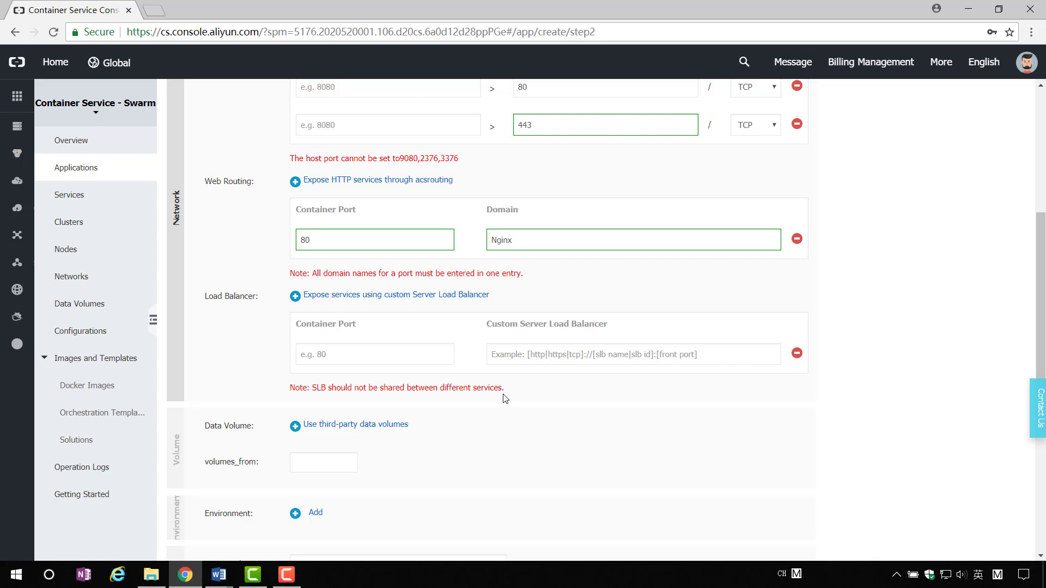
scroll(504, 397, "down", 2)
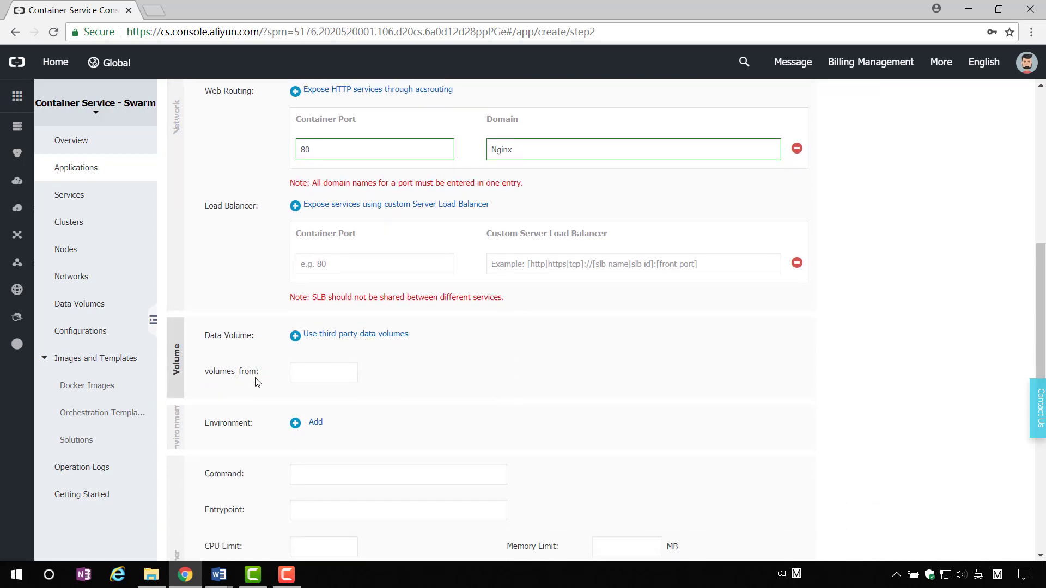
scroll(381, 411, "down", 1)
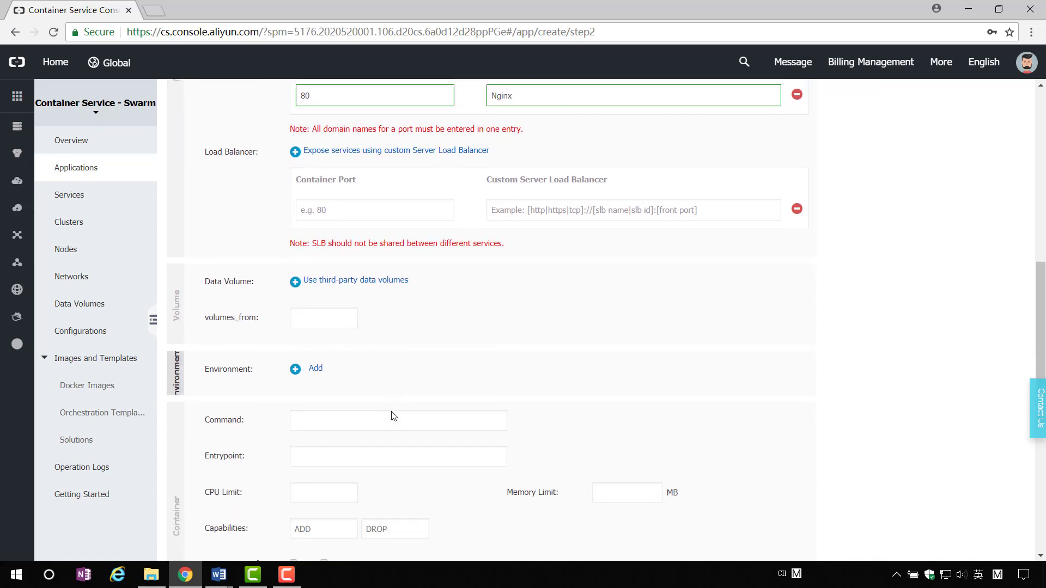
scroll(392, 416, "down", 3)
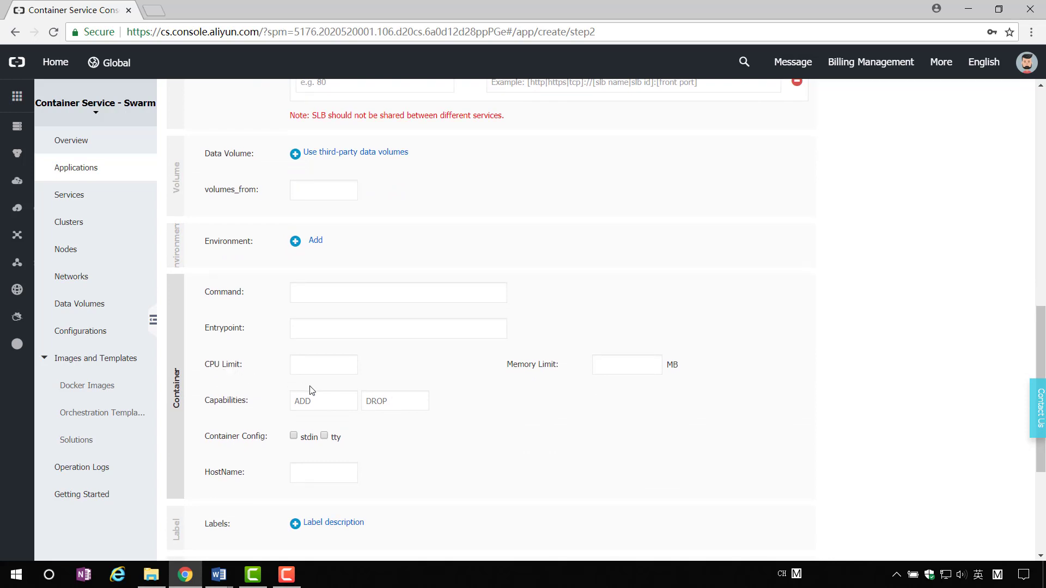
scroll(329, 397, "down", 3)
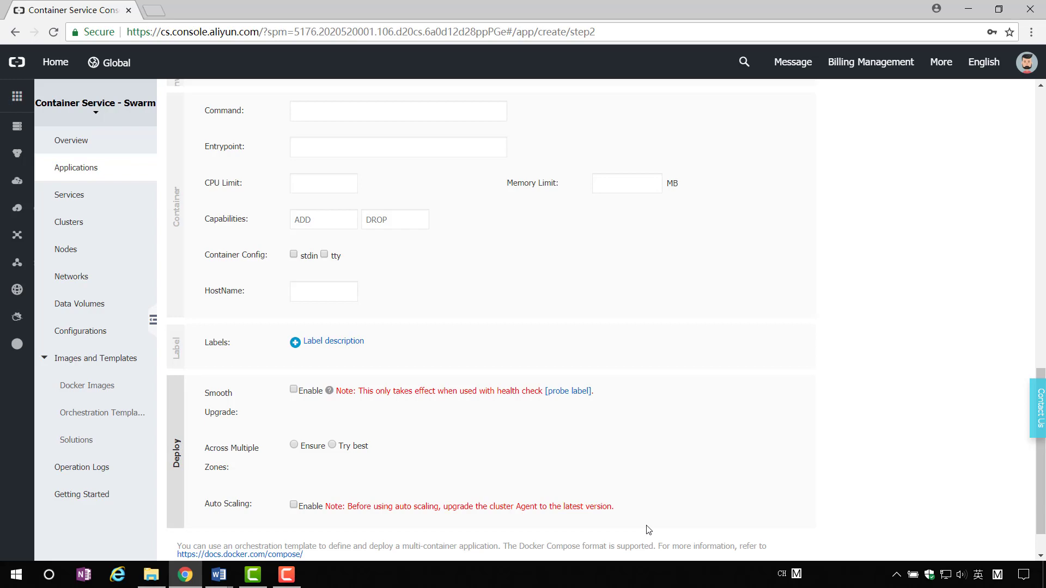
scroll(648, 530, "up", 8)
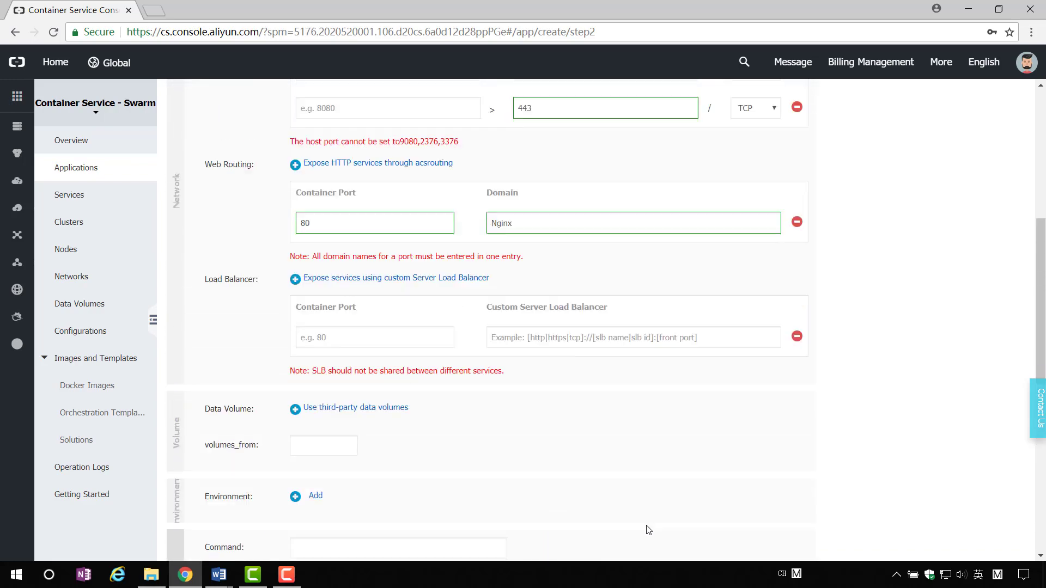
scroll(649, 530, "up", 1)
scroll(648, 530, "up", 5)
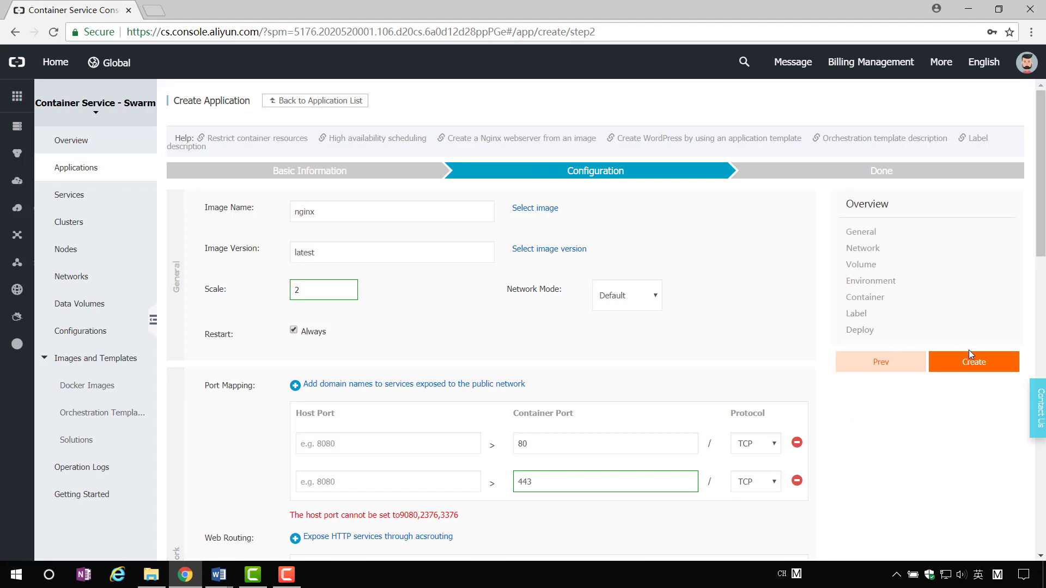
Create the Swarm-Nginx application and open its details from the Application List.
left_click(970, 363)
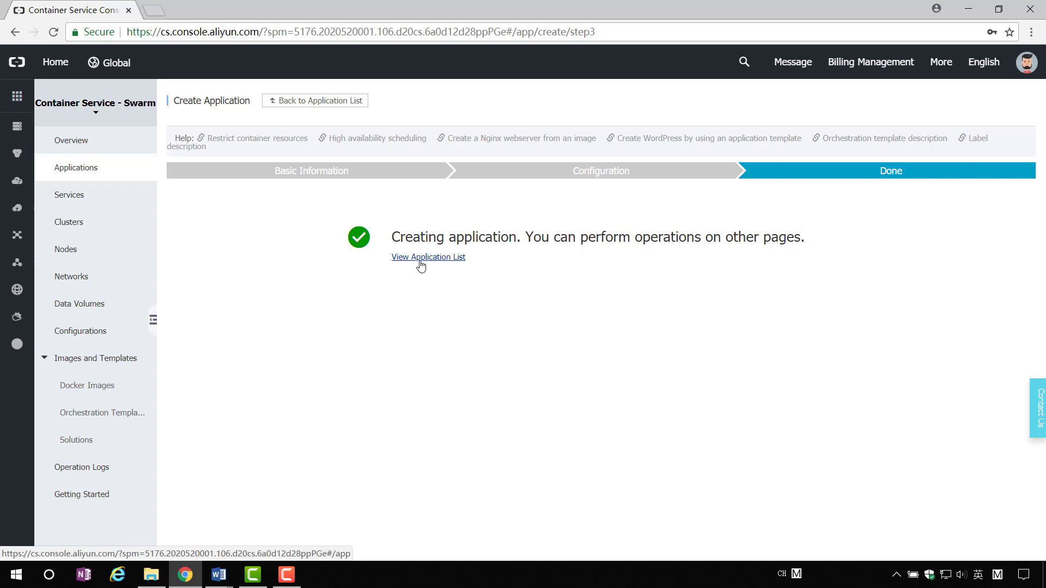
left_click(420, 266)
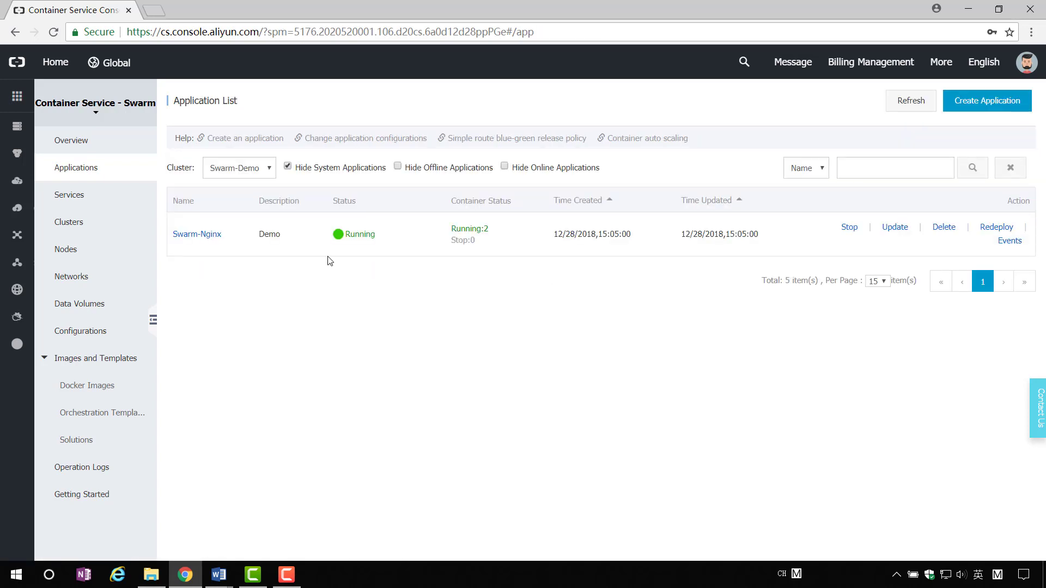
left_click(205, 240)
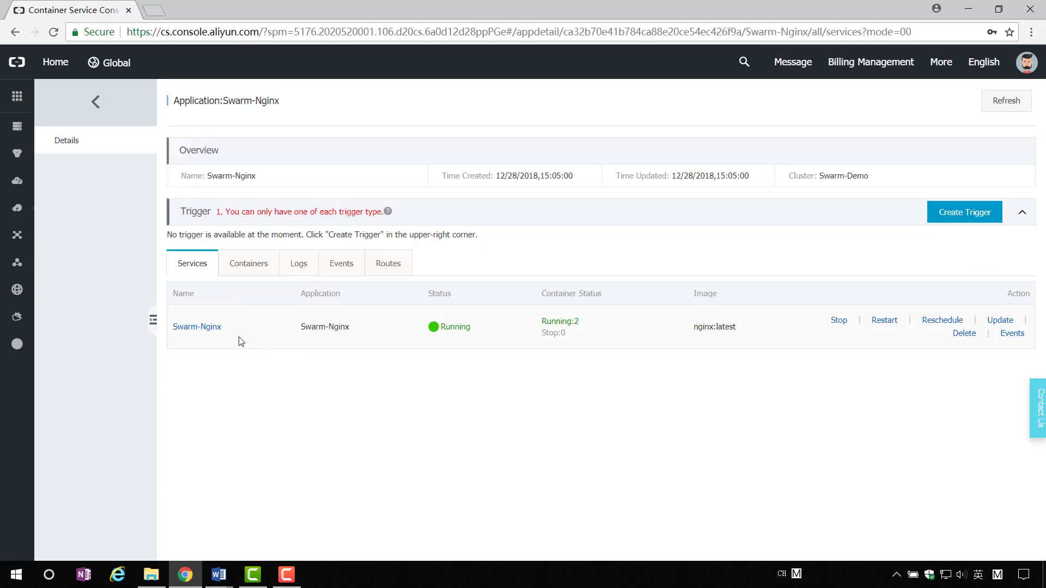
left_click(199, 328)
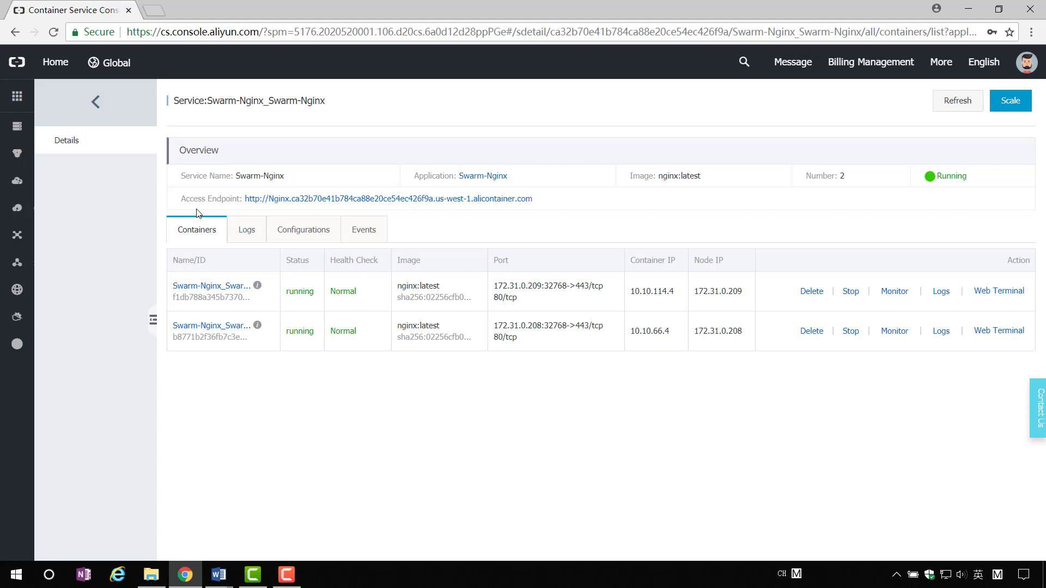
left_click(464, 199)
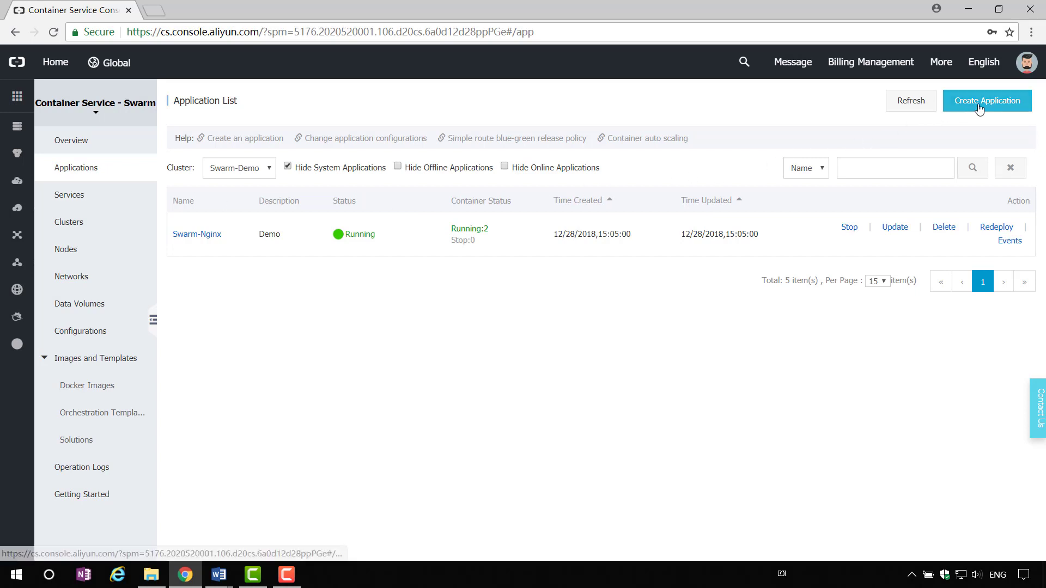
Start a new application named Swarm-wordpress with description 'wordpress', configured from an orchestration template.
left_click(976, 104)
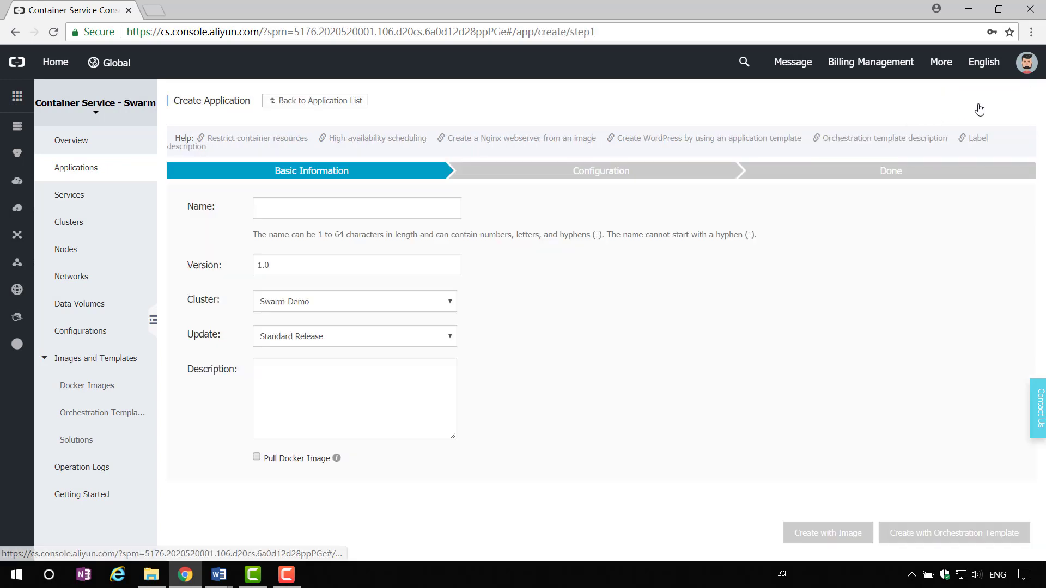
left_click(416, 213)
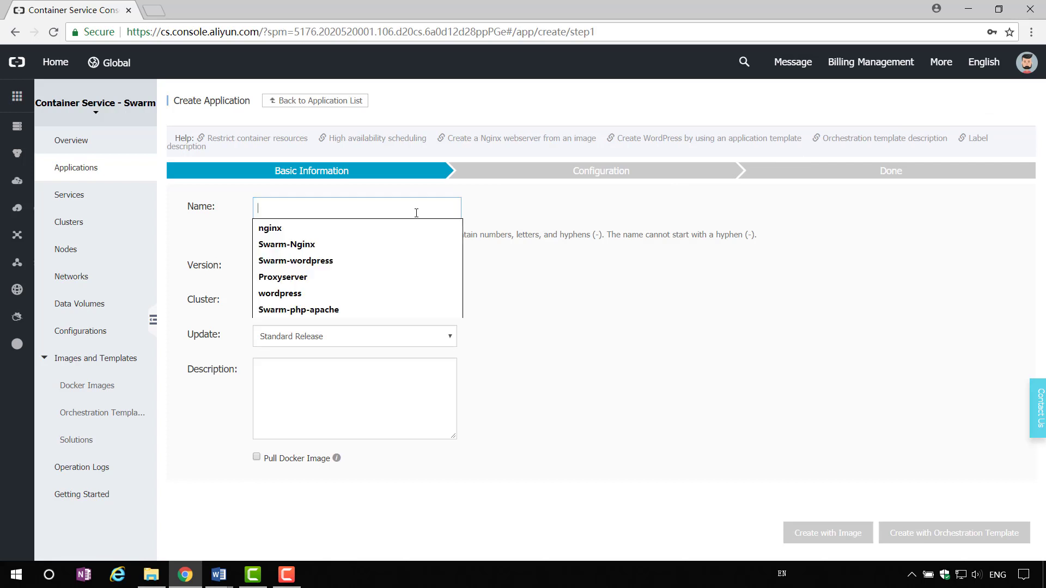
type("Swarm-wordpress")
left_click(371, 243)
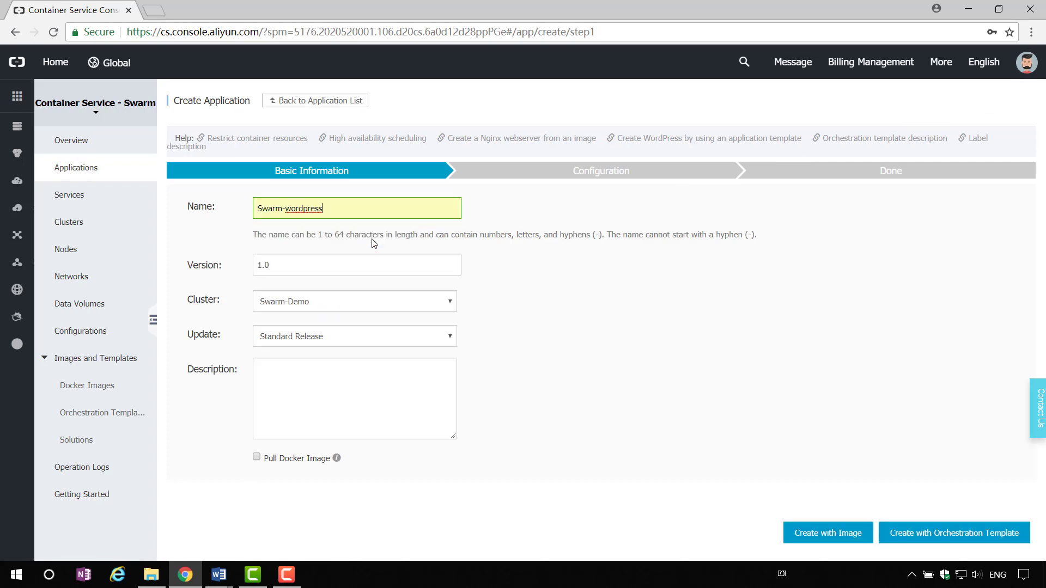
left_click(328, 387)
type("w")
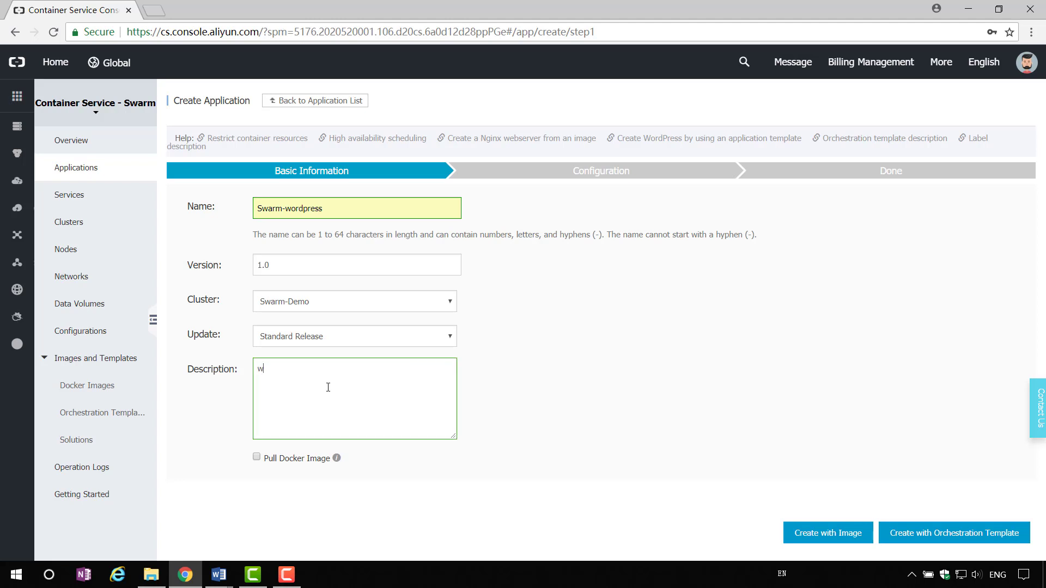
type("ordpress")
left_click(901, 534)
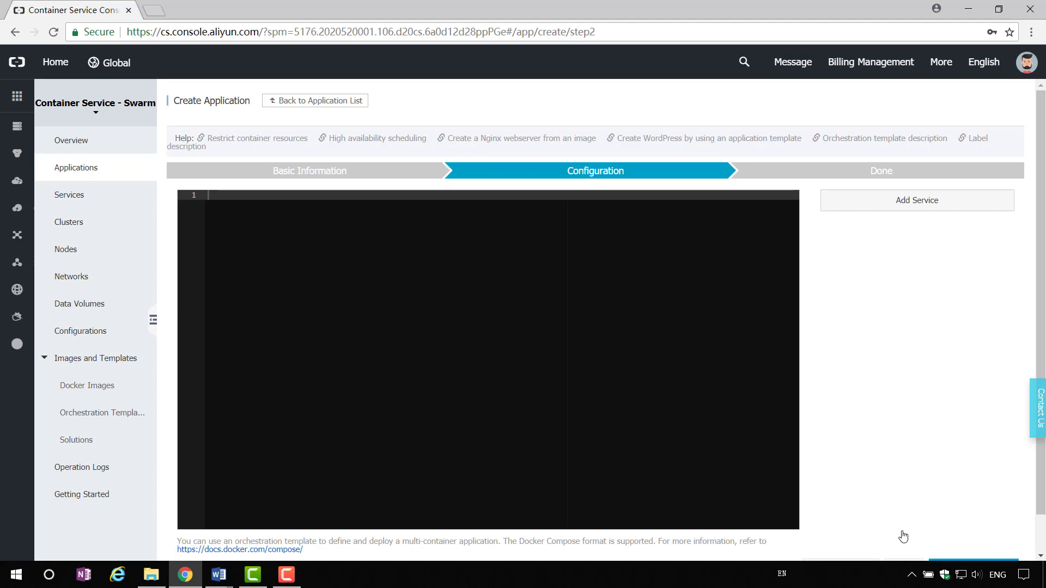
Load the sample wordpress template (web wordpress:4.5, db mysql:5.7) and deploy it.
scroll(903, 536, "down", 1)
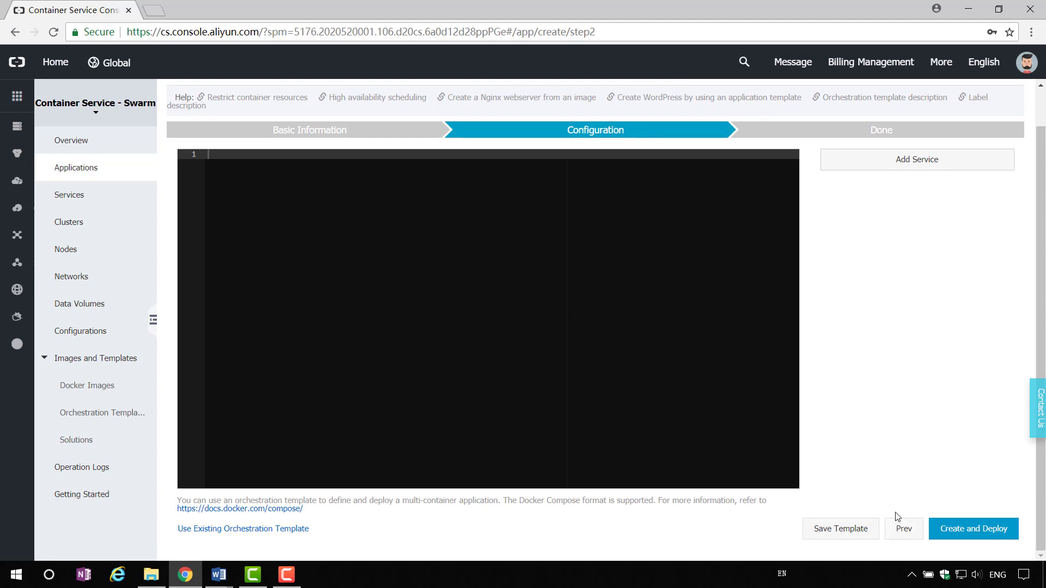
left_click(279, 529)
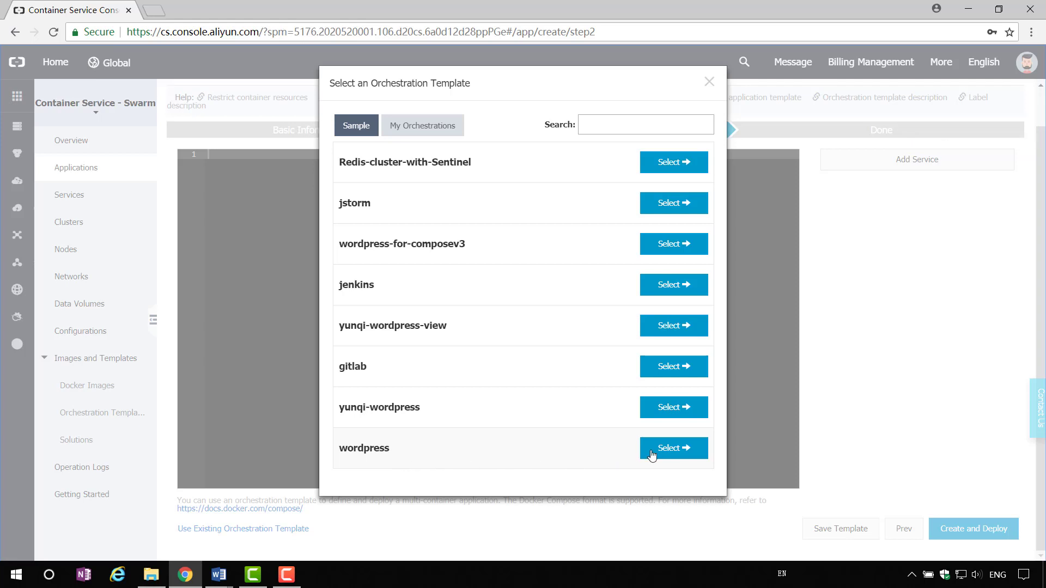
left_click(671, 452)
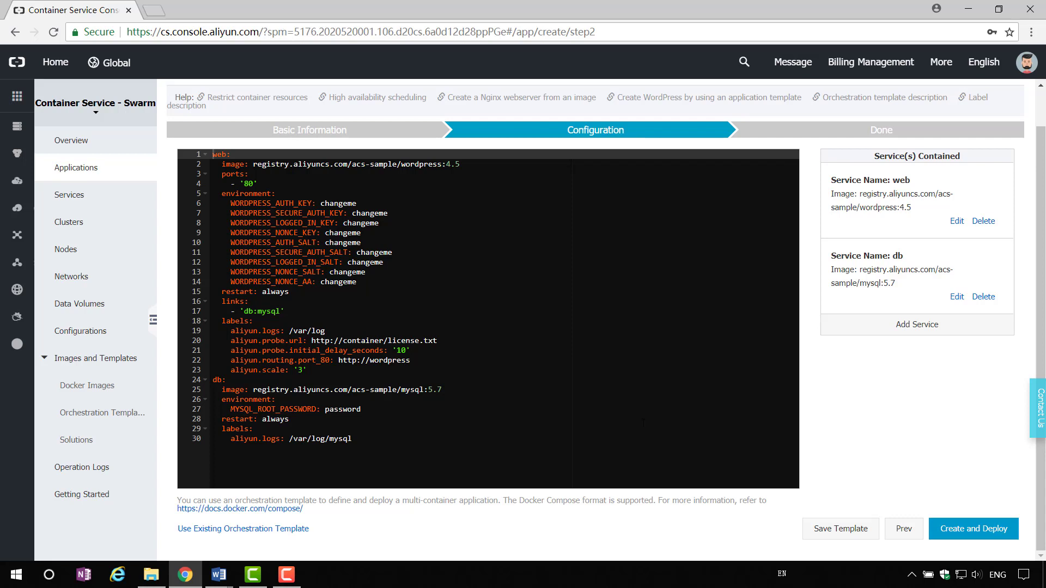
left_click(951, 531)
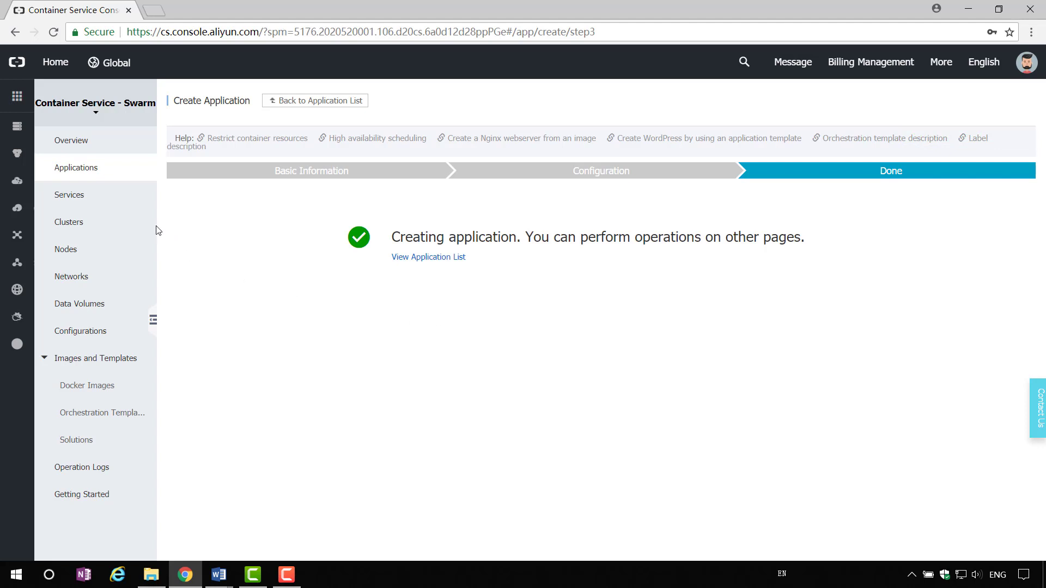
Open Swarm-wordpress's web service and load its access endpoint to see the WordPress install page.
left_click(99, 177)
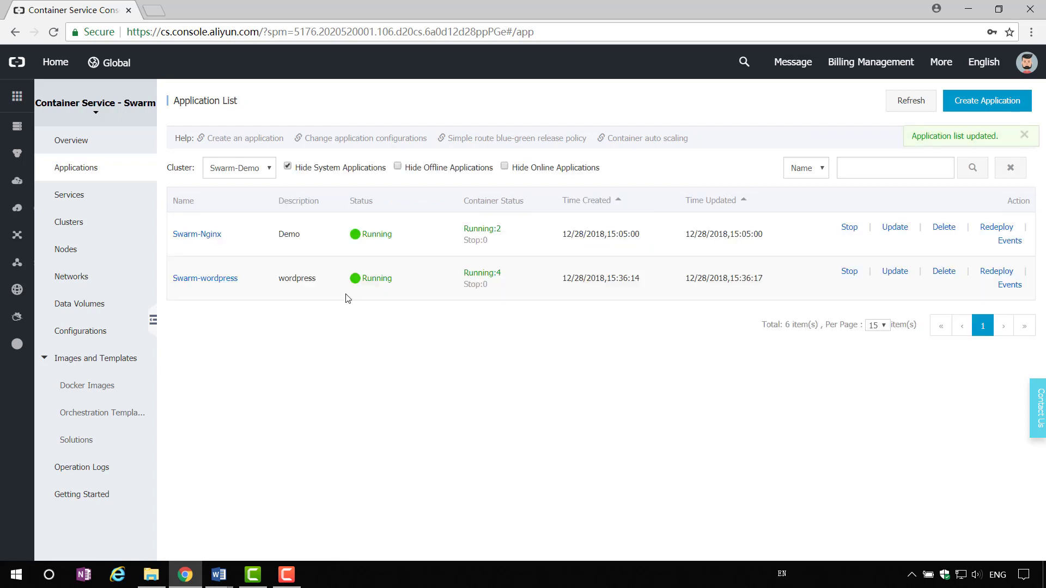
left_click(205, 279)
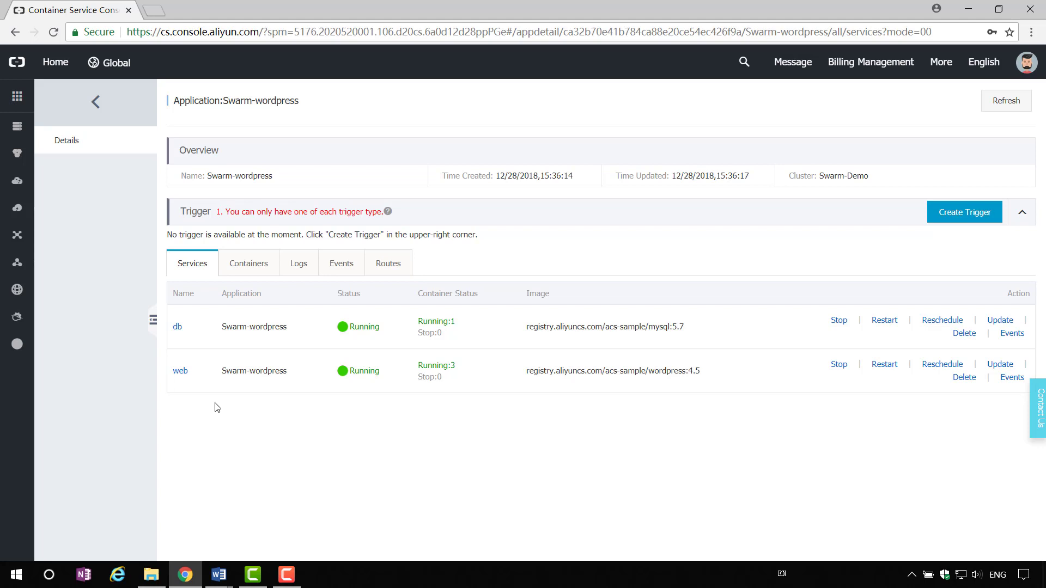
left_click(181, 371)
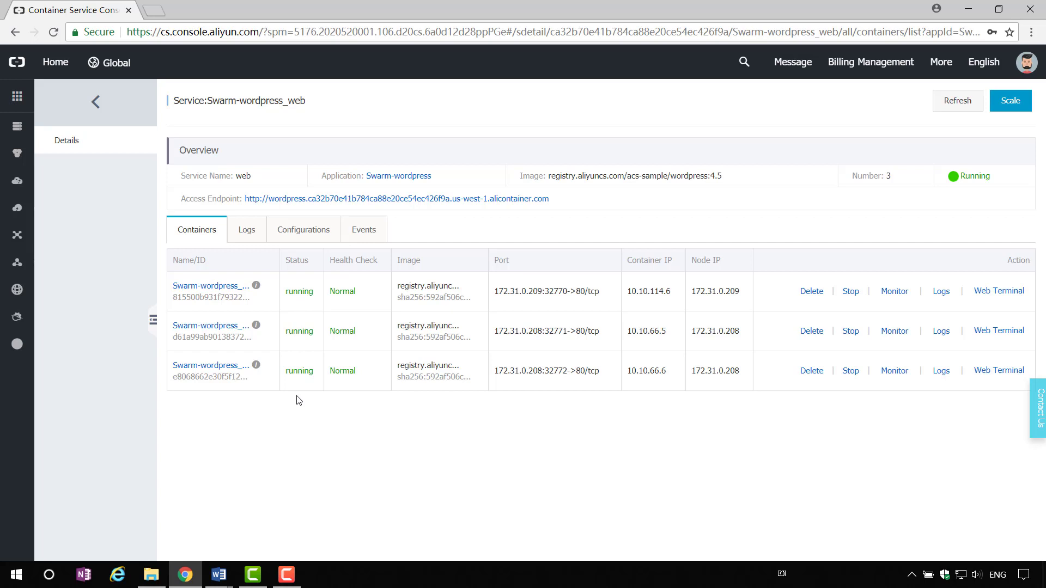
left_click(512, 199)
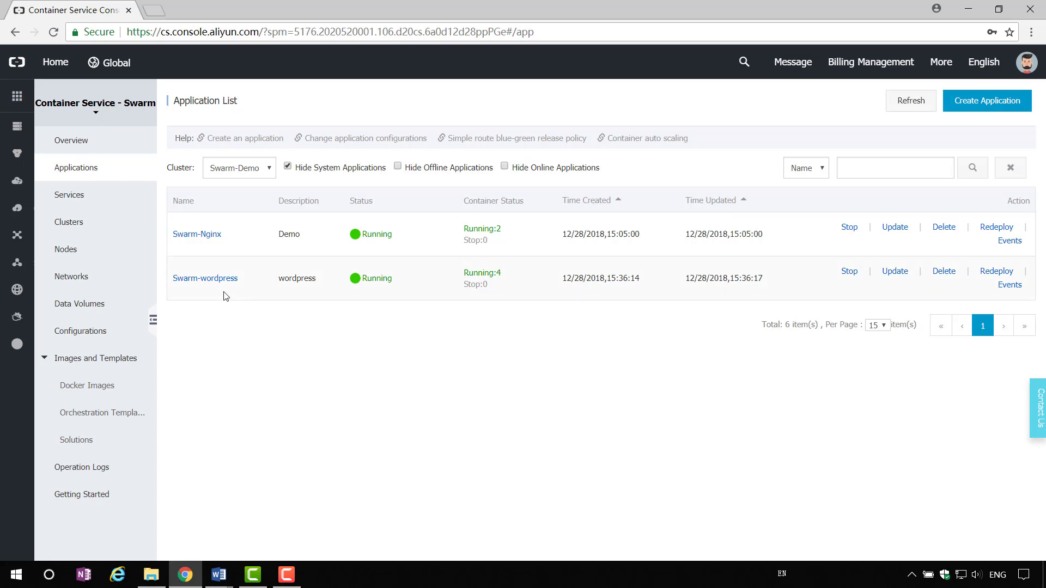
left_click(209, 239)
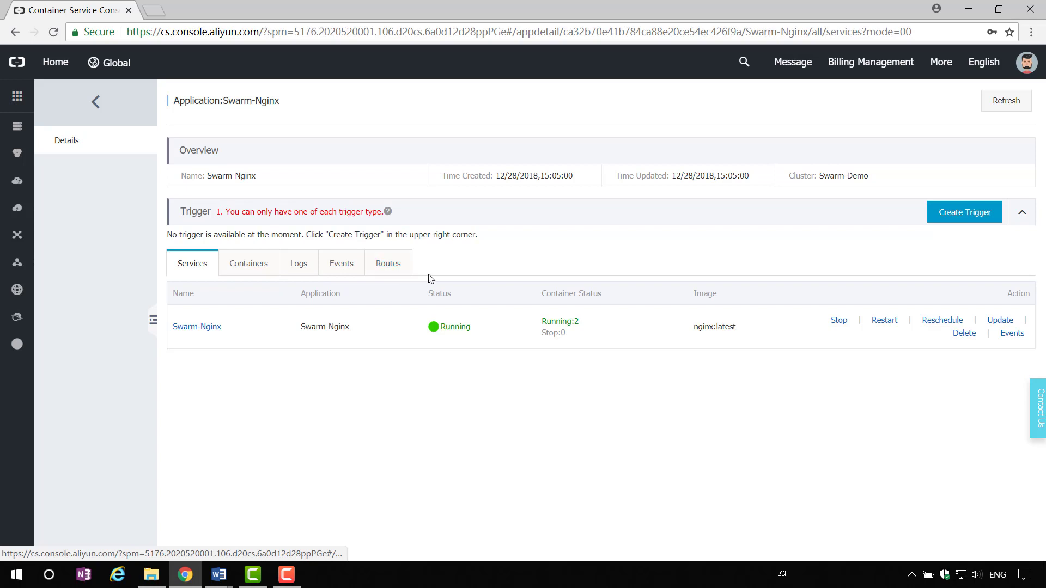
left_click(261, 271)
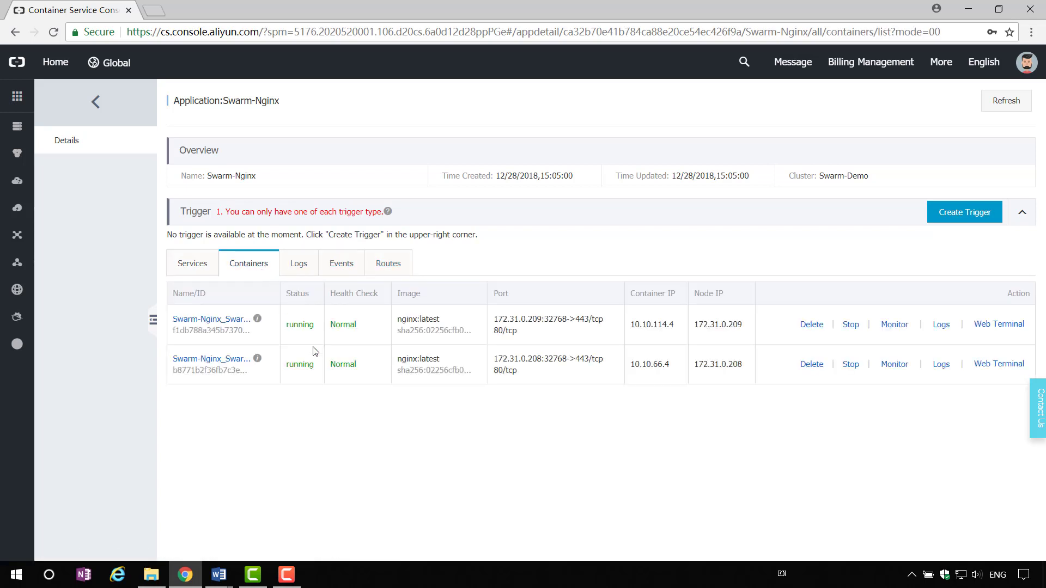
left_click(312, 265)
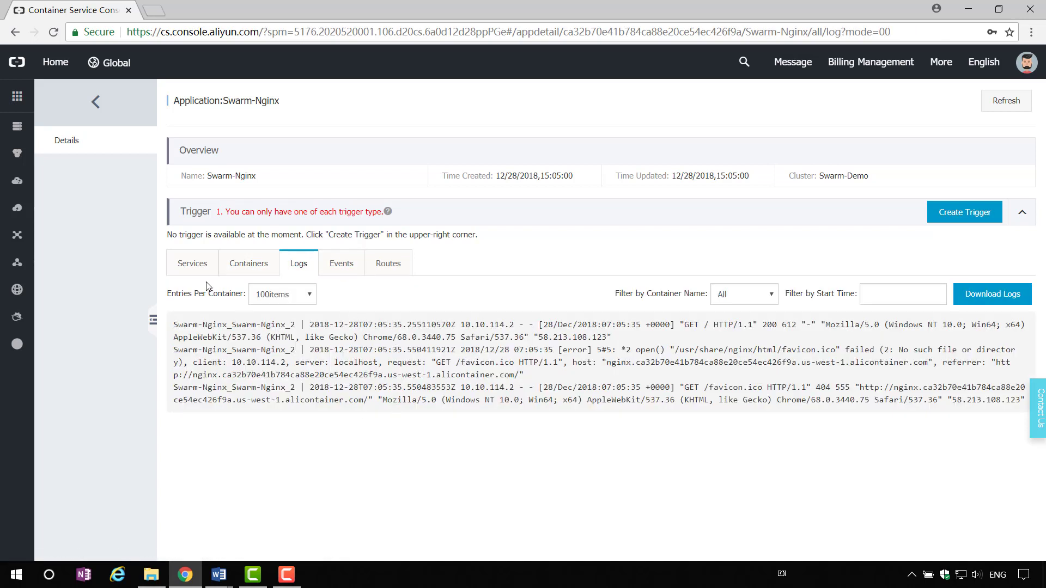
left_click(188, 265)
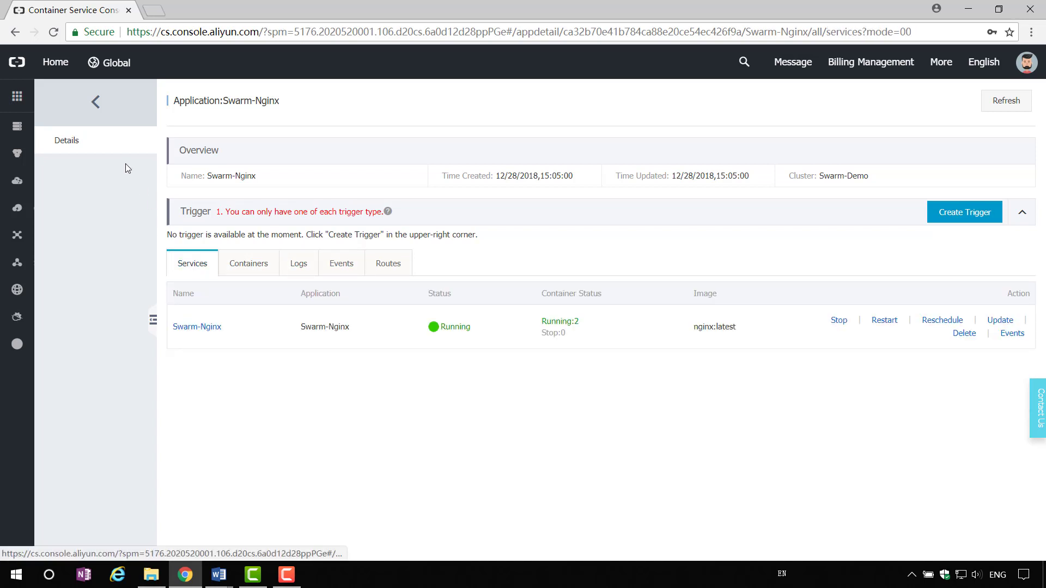
left_click(103, 109)
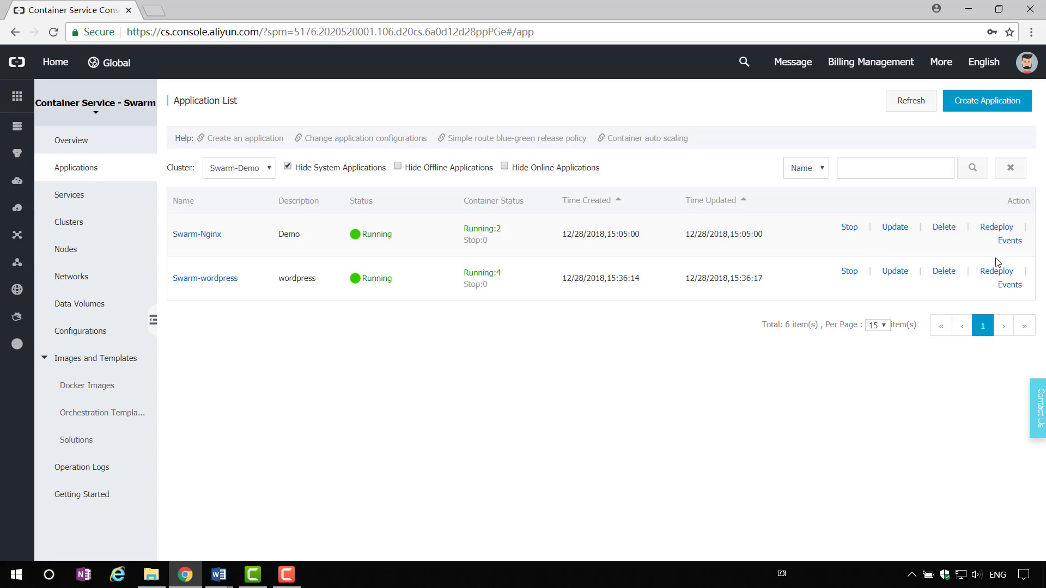
Stop Swarm-Nginx with the Force Stop option confirmed.
left_click(848, 233)
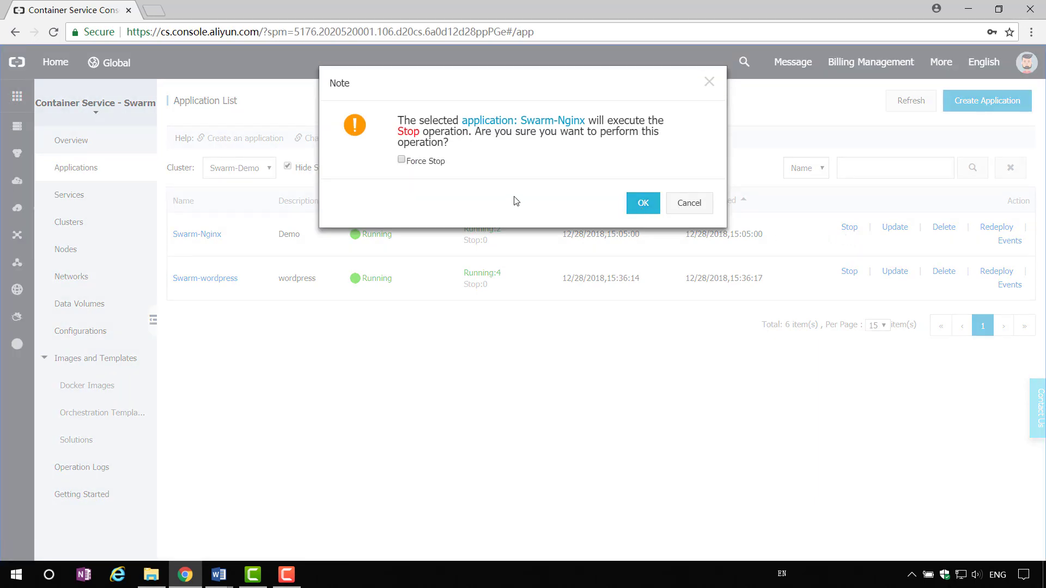
left_click(406, 162)
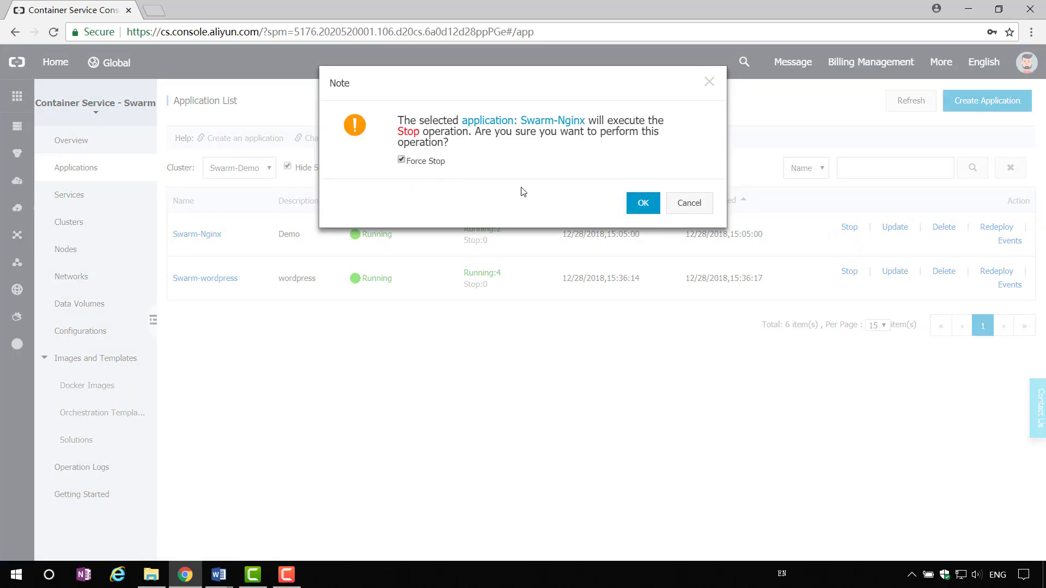
left_click(643, 204)
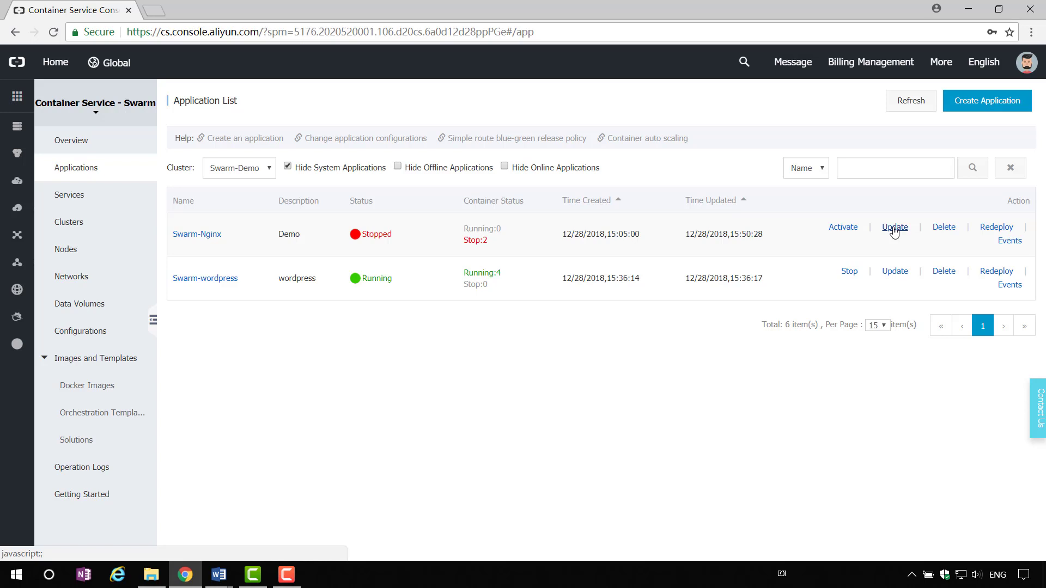
Change Swarm-Nginx's version to 1.1 in its Update settings.
left_click(894, 230)
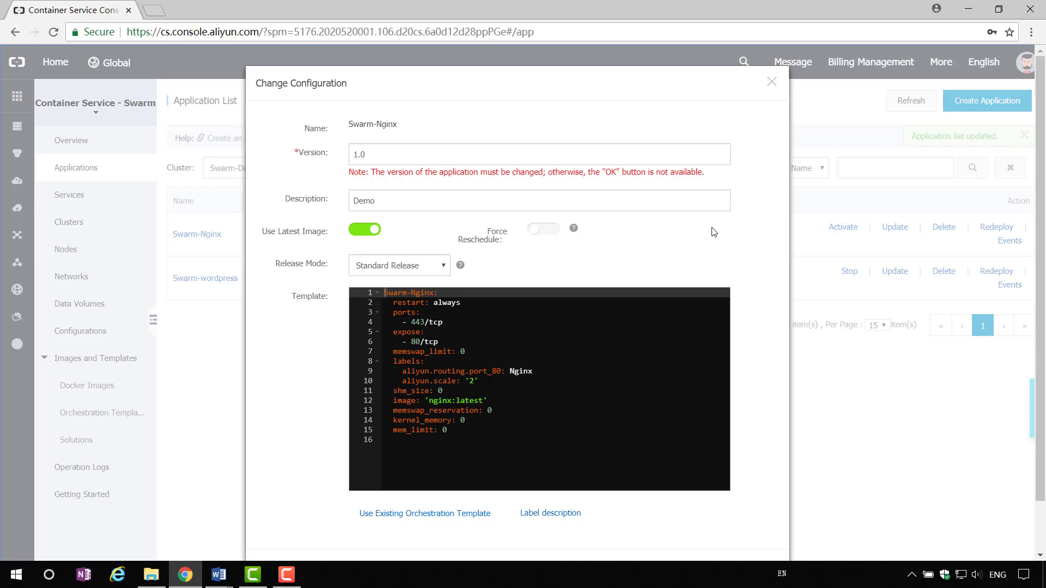
scroll(714, 231, "down", 2)
scroll(714, 232, "up", 2)
left_click(586, 154)
scroll(582, 100, "down", 1)
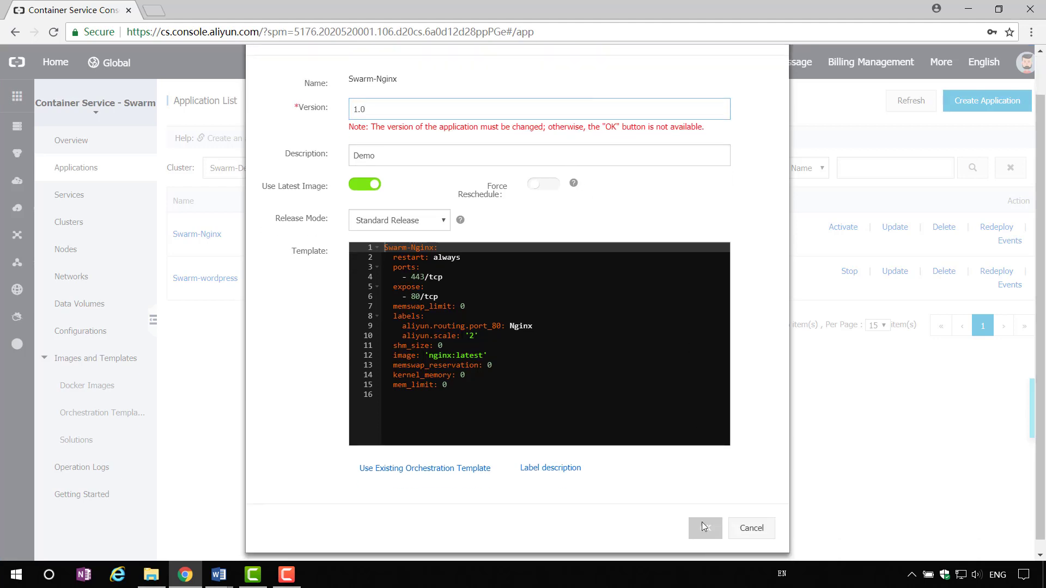
scroll(542, 283, "up", 1)
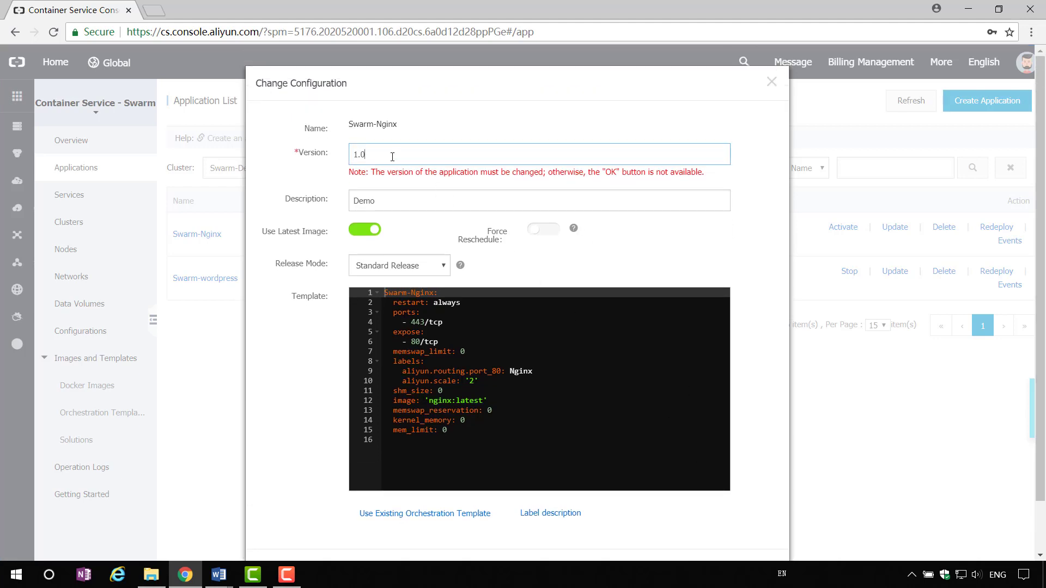
left_click_drag(366, 158, 363, 156)
type("1")
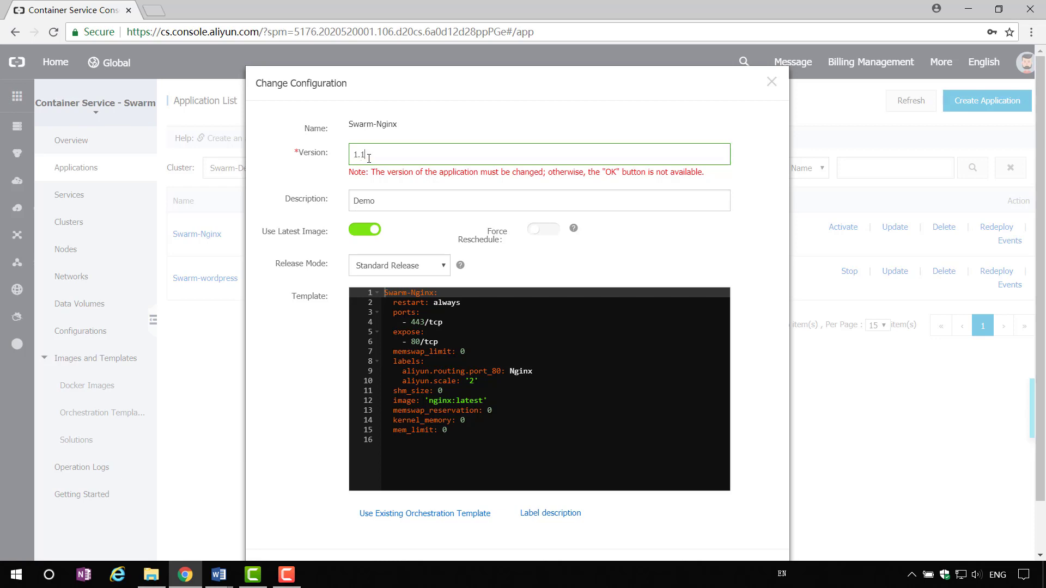
Apply the update as a Standard Release without forced rescheduling, then redeploy Swarm-wordpress.
scroll(617, 360, "down", 1)
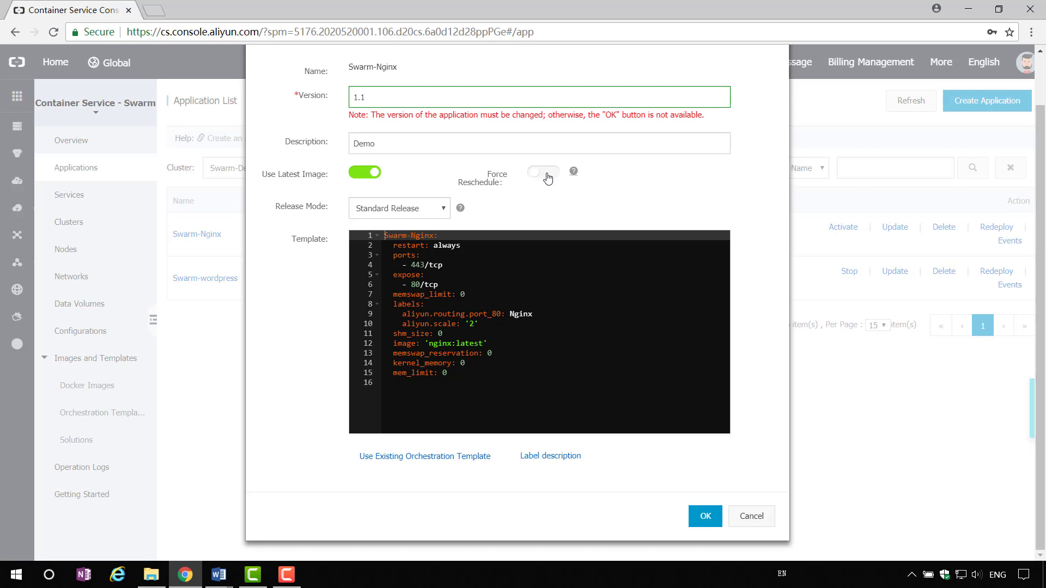
left_click(547, 178)
left_click(547, 178)
left_click(442, 211)
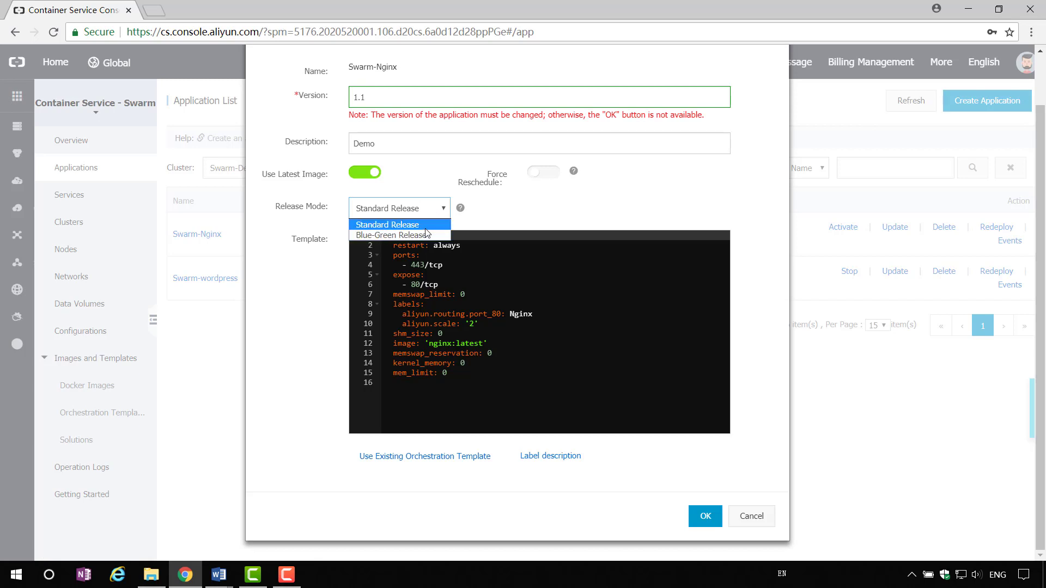
left_click(384, 225)
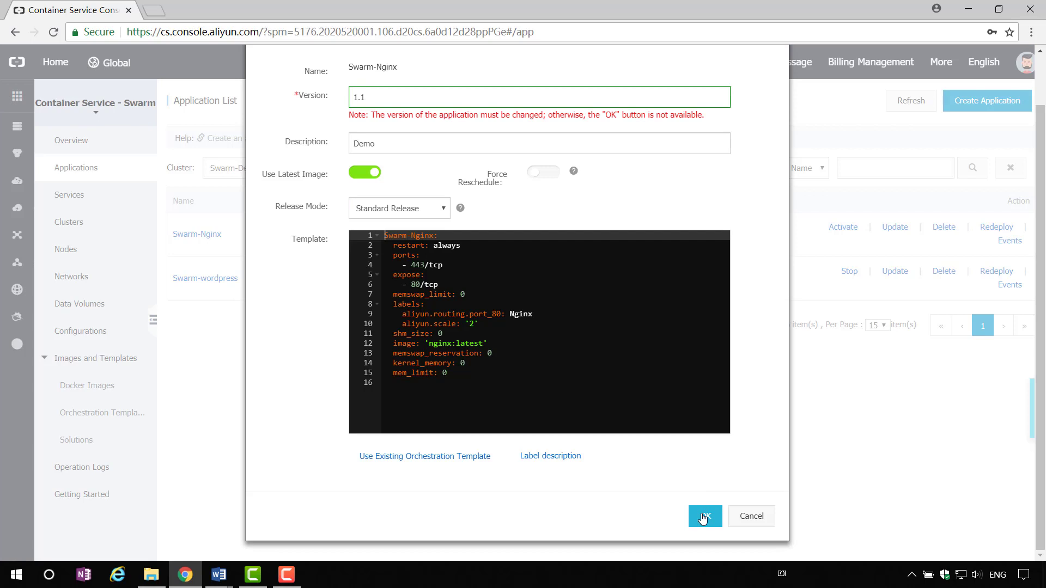
left_click(703, 520)
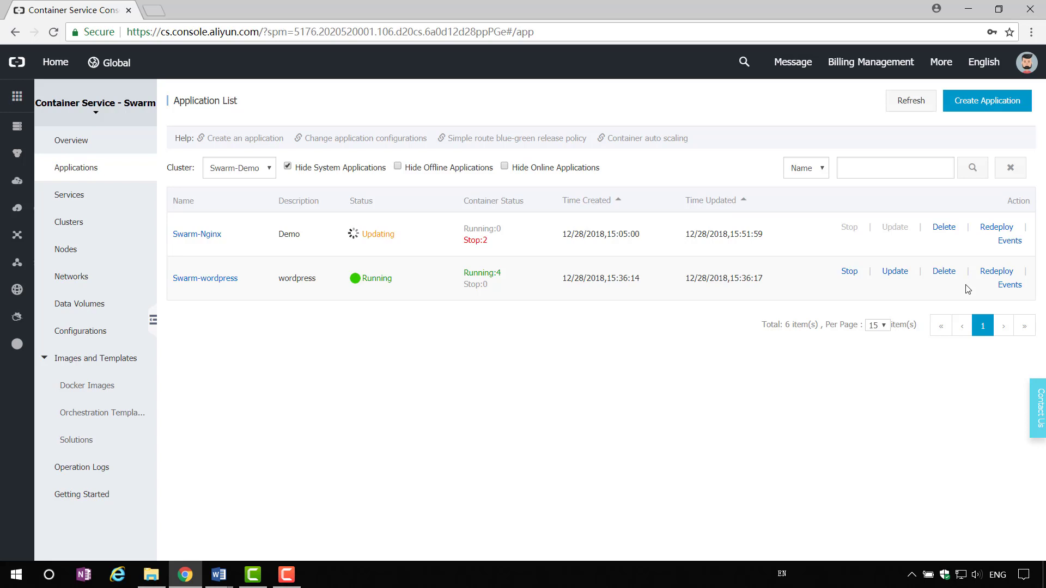
left_click(995, 271)
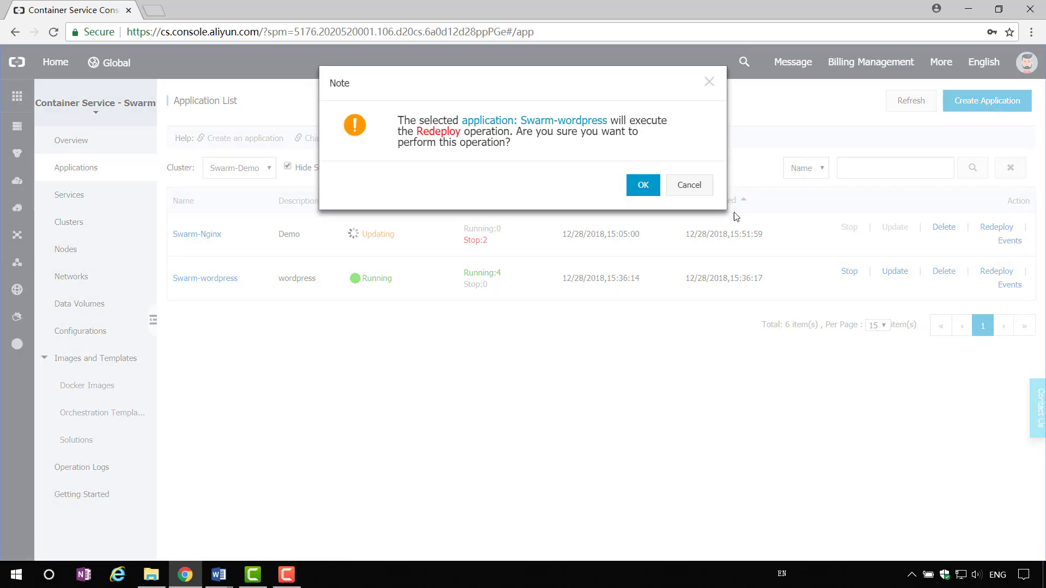
left_click(643, 186)
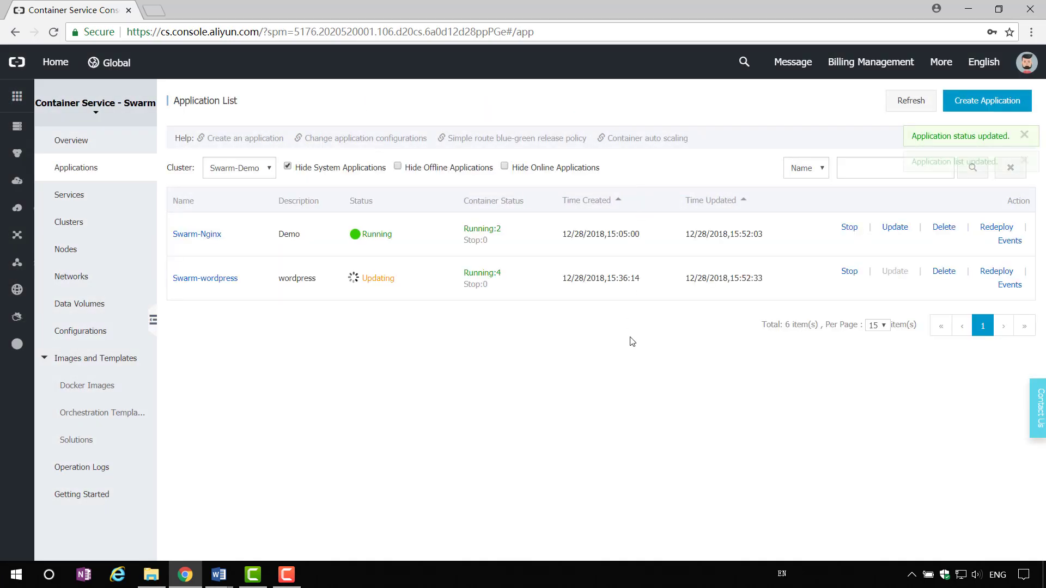